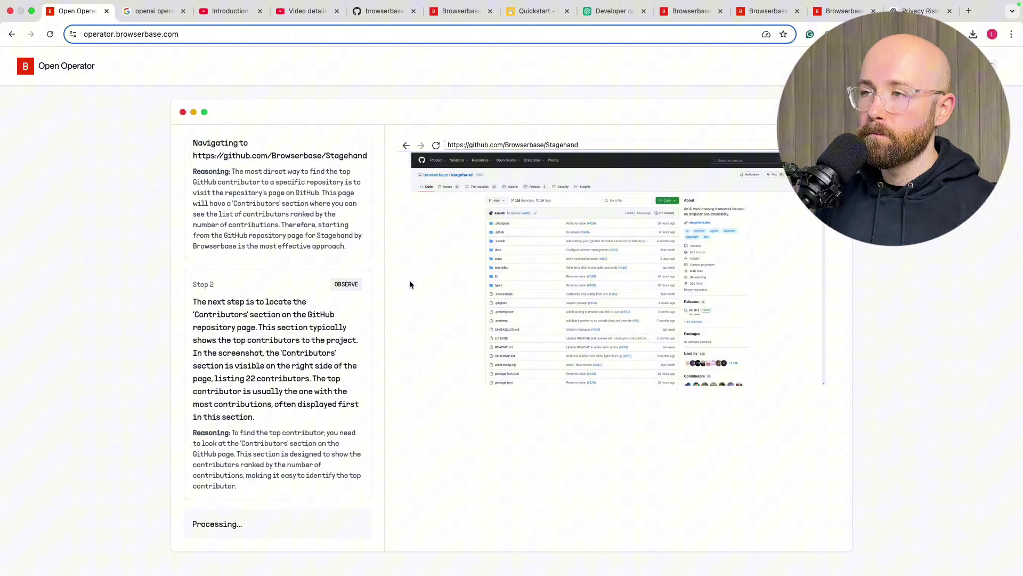
Switch to the Google search results for 'openai operator'
{"action": "left_click", "coordinate": [153, 11]}
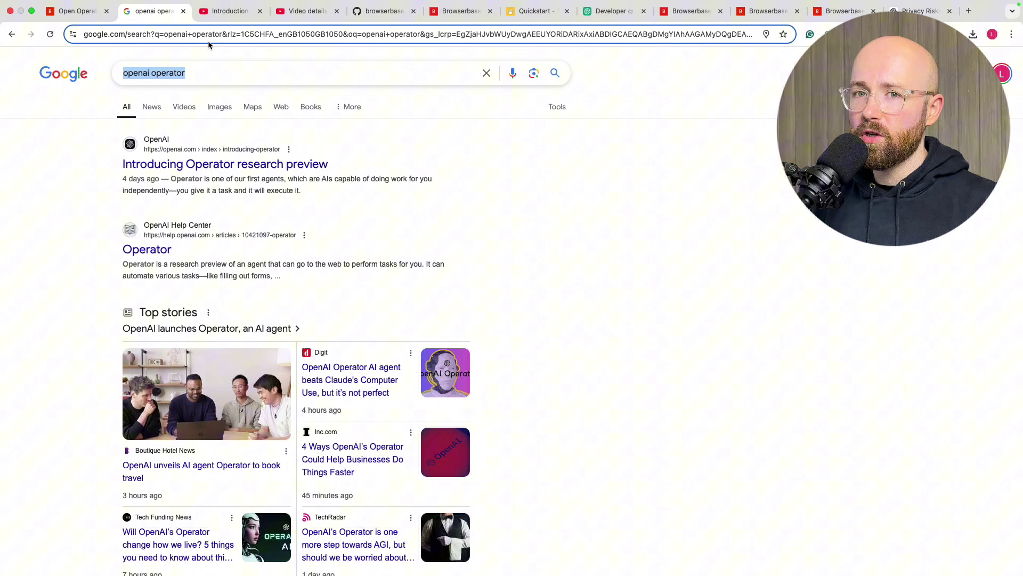
View OpenAI's Operator introduction video, then open the Studio details page for the Operator-alternative video
{"action": "left_click", "coordinate": [220, 17]}
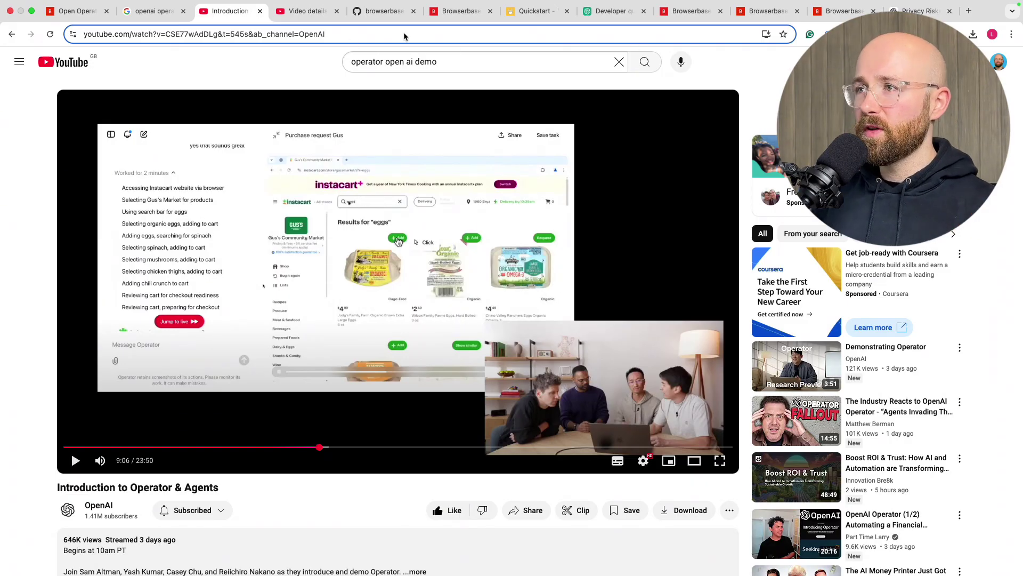
{"action": "left_click", "coordinate": [307, 10]}
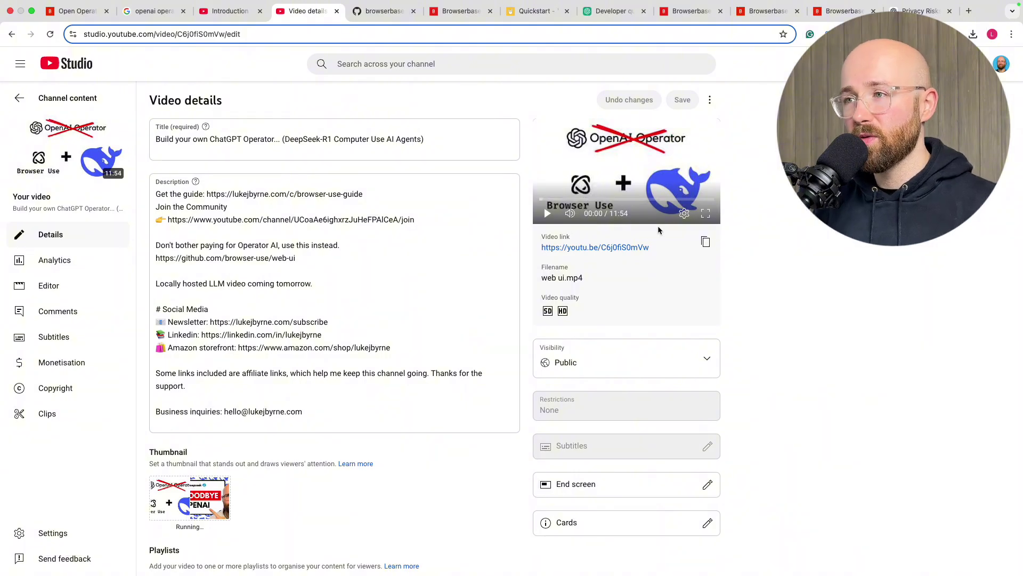
{"action": "scroll", "coordinate": [658, 229], "scroll_direction": "down", "scroll_amount": 1}
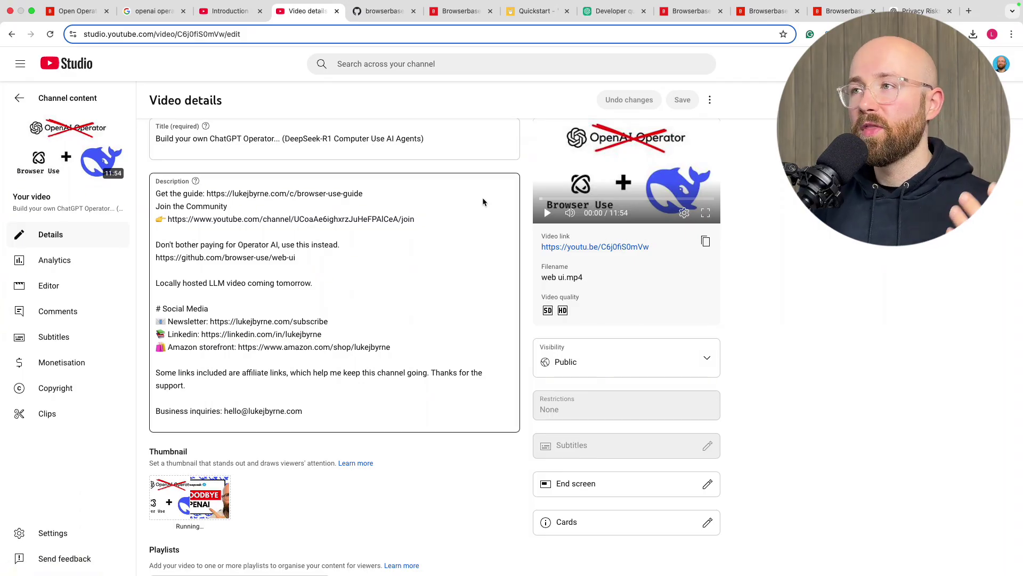
Read the open-operator README setup down to How It Works, then return to Open Operator
{"action": "left_click", "coordinate": [389, 29]}
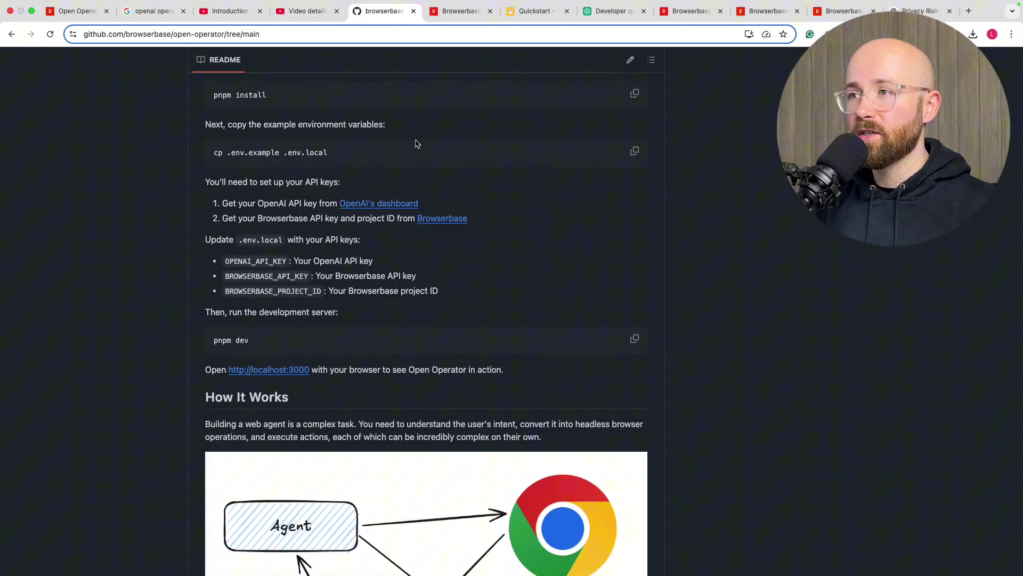
{"action": "scroll", "coordinate": [405, 171], "scroll_direction": "up", "scroll_amount": 15}
{"action": "scroll", "coordinate": [373, 160], "scroll_direction": "down", "scroll_amount": 5}
{"action": "scroll", "coordinate": [373, 160], "scroll_direction": "down", "scroll_amount": 10}
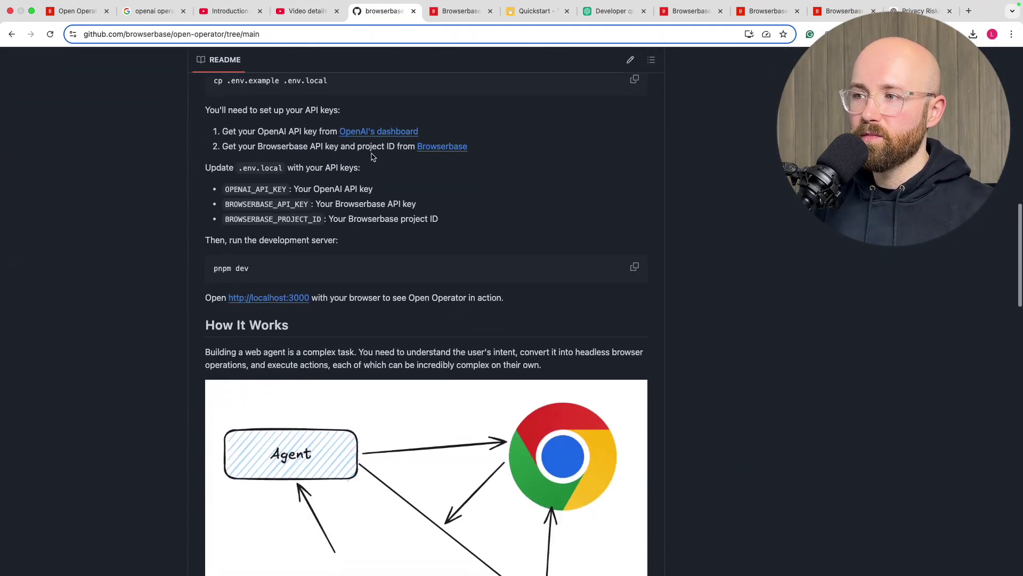
{"action": "scroll", "coordinate": [394, 185], "scroll_direction": "down", "scroll_amount": 3}
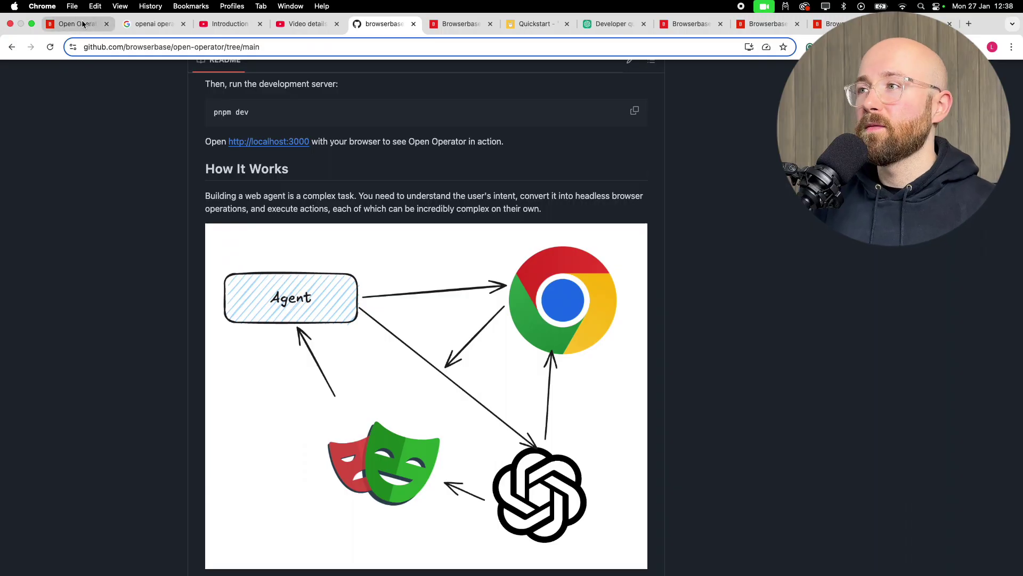
{"action": "left_click", "coordinate": [83, 23]}
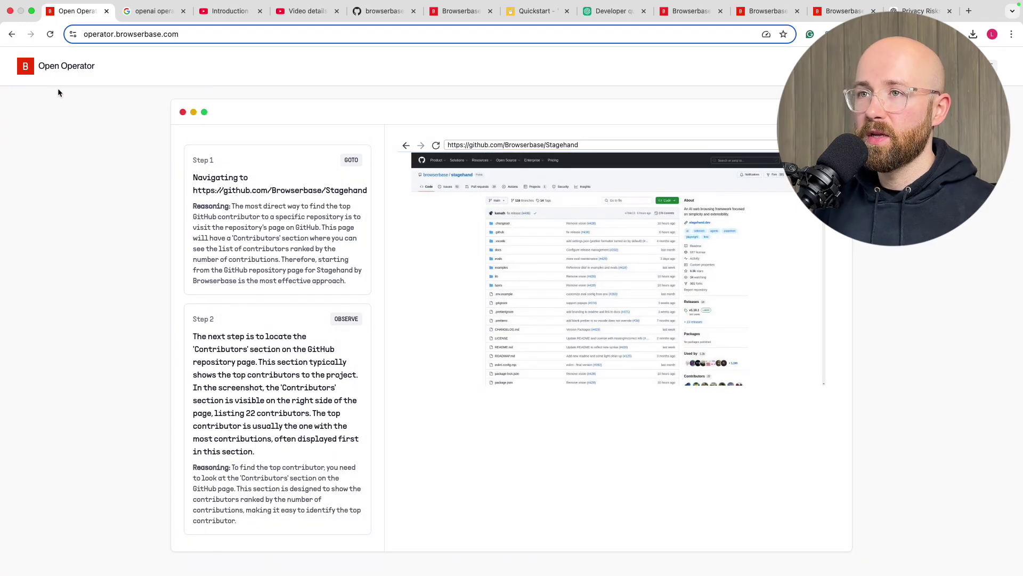
Reload Open Operator and run the 'How much is NVIDIA stock?' example task
{"action": "left_click", "coordinate": [107, 34]}
{"action": "key", "text": "Return"}
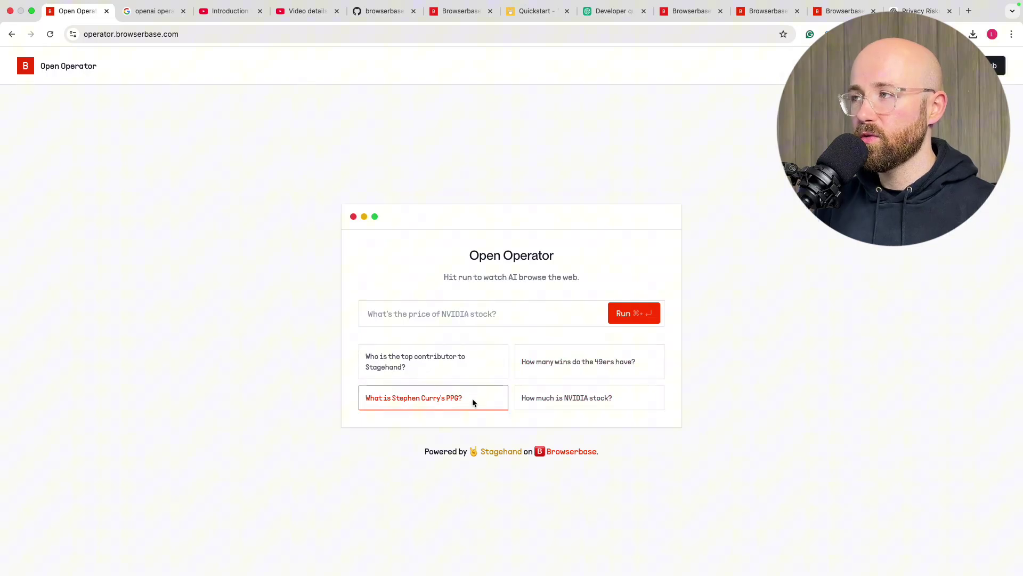
{"action": "left_click", "coordinate": [610, 399]}
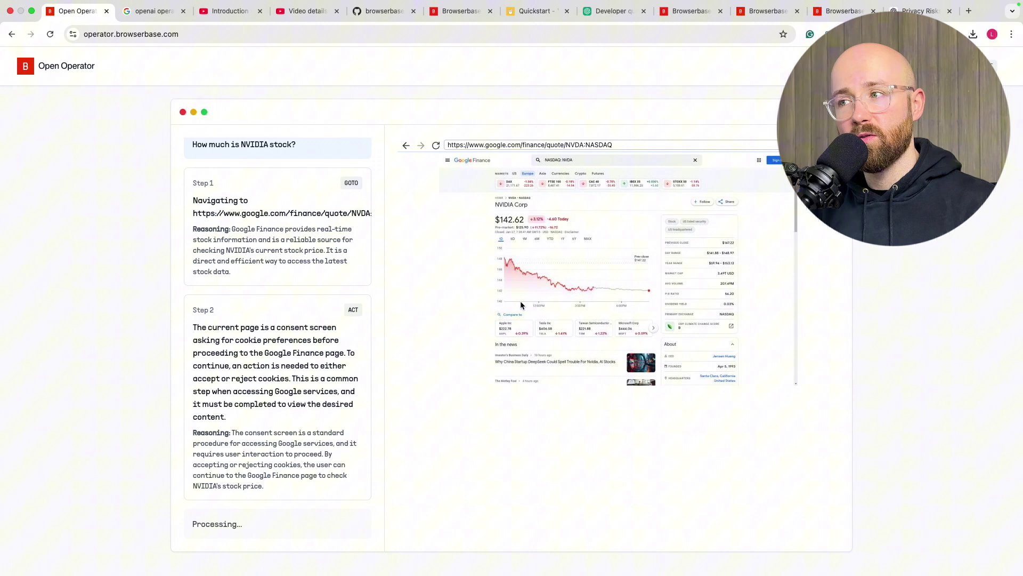
Scroll through the agent's steps until it reports NVIDIA stock at $142.62
{"action": "mouse_move", "coordinate": [525, 303]}
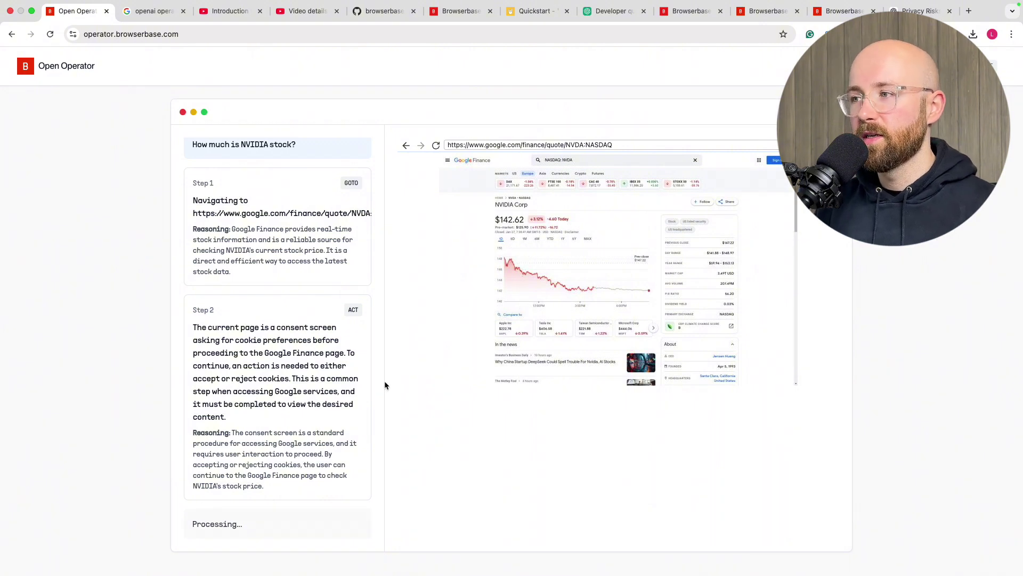
{"action": "scroll", "coordinate": [559, 272], "scroll_direction": "down", "scroll_amount": 1}
{"action": "scroll", "coordinate": [559, 272], "scroll_direction": "down", "scroll_amount": 3}
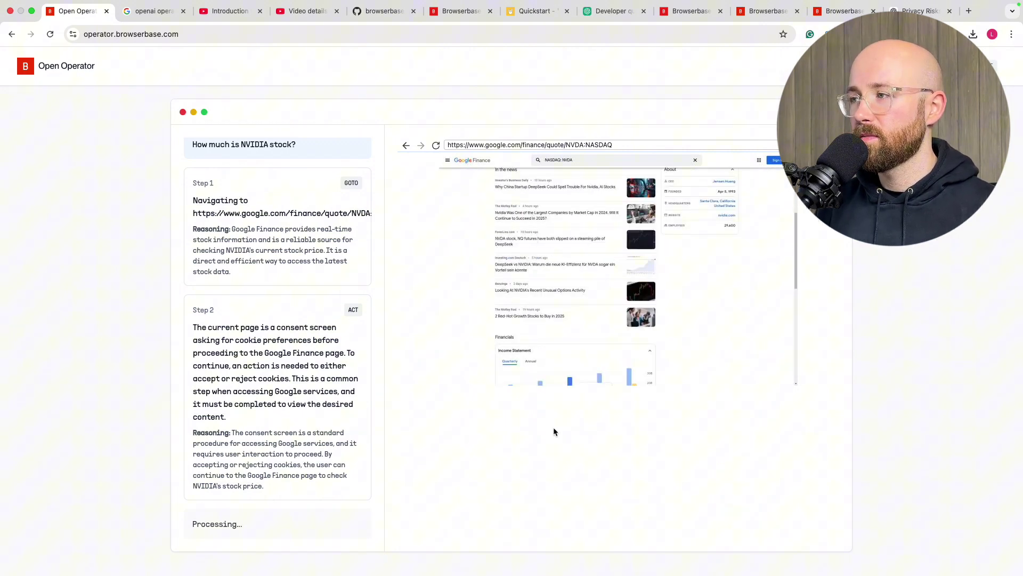
{"action": "scroll", "coordinate": [721, 318], "scroll_direction": "down", "scroll_amount": 3}
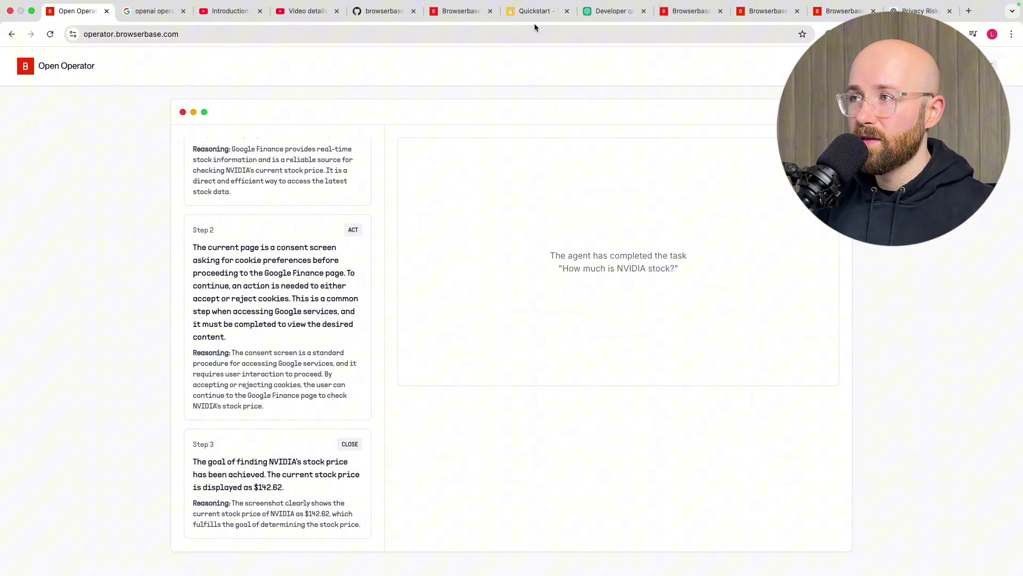
Revisit the open-operator README, then review the Browserbase Privacy Policy heading
{"action": "left_click", "coordinate": [388, 13]}
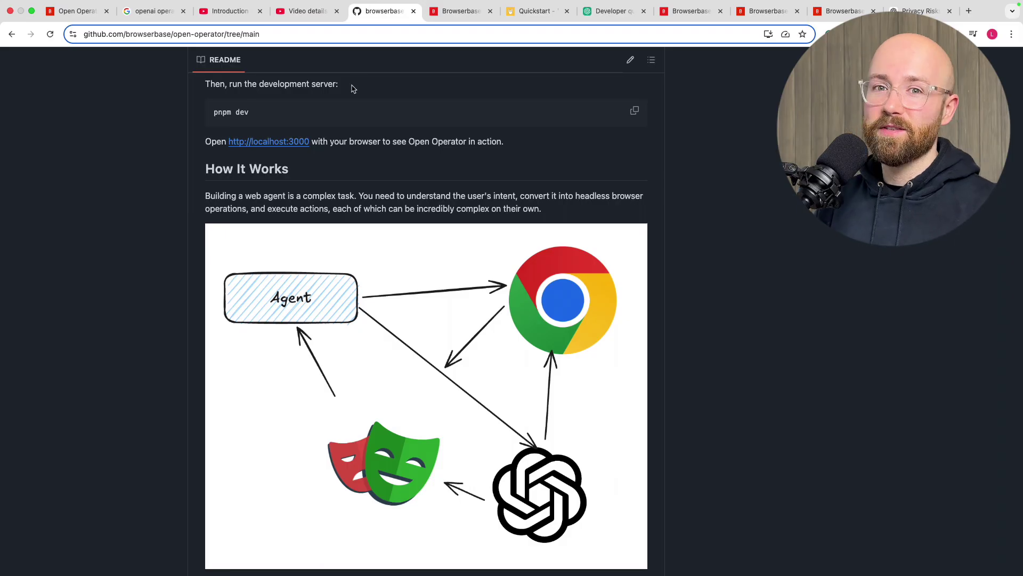
{"action": "scroll", "coordinate": [509, 93], "scroll_direction": "up", "scroll_amount": 5}
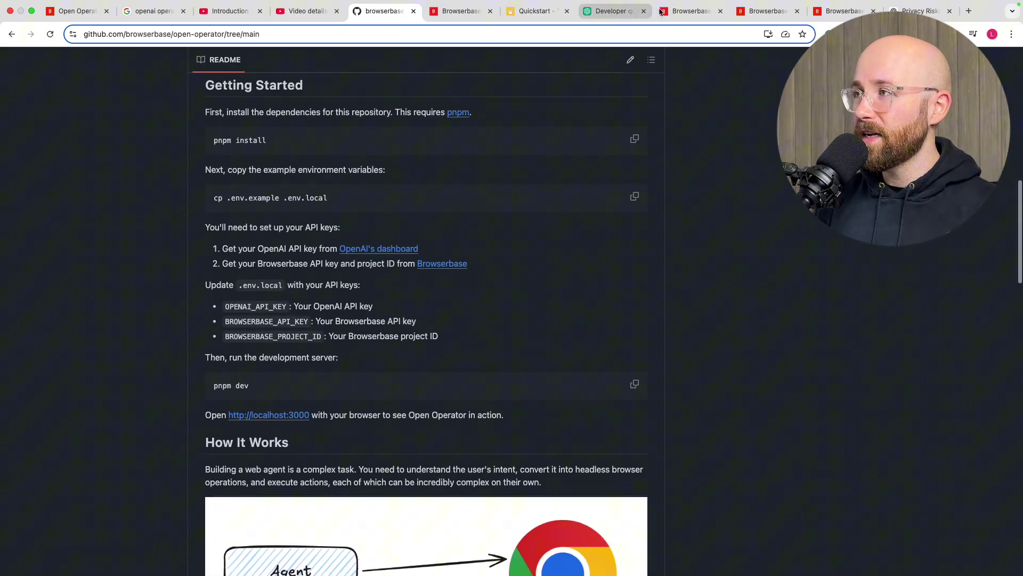
{"action": "left_click", "coordinate": [661, 12]}
{"action": "left_click", "coordinate": [761, 16]}
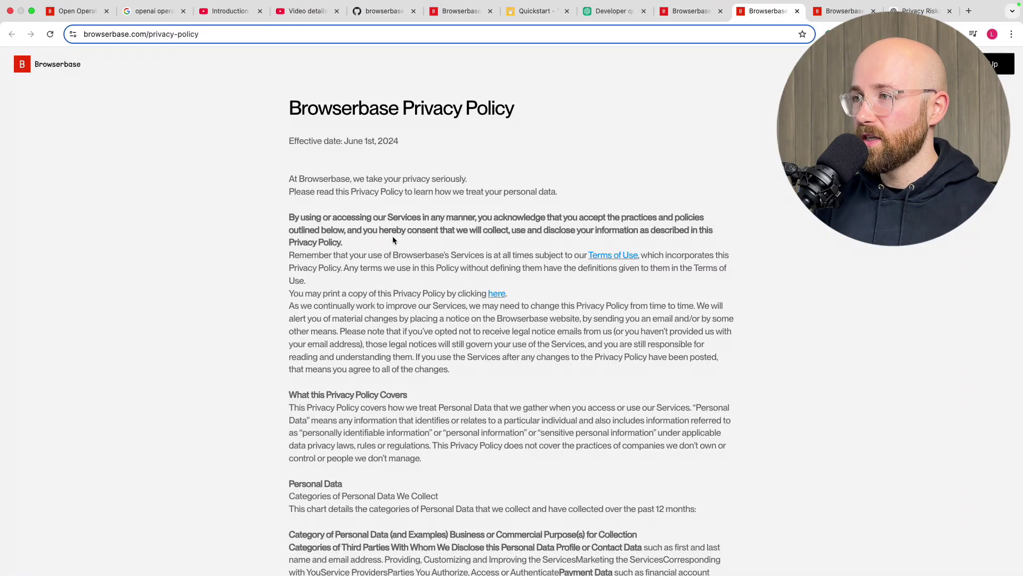
{"action": "left_click_drag", "start_coordinate": [359, 110], "coordinate": [514, 110]}
Review the Browserbase Terms of Service heading, then glance at the OpenAI developer quickstart
{"action": "left_click", "coordinate": [853, 12]}
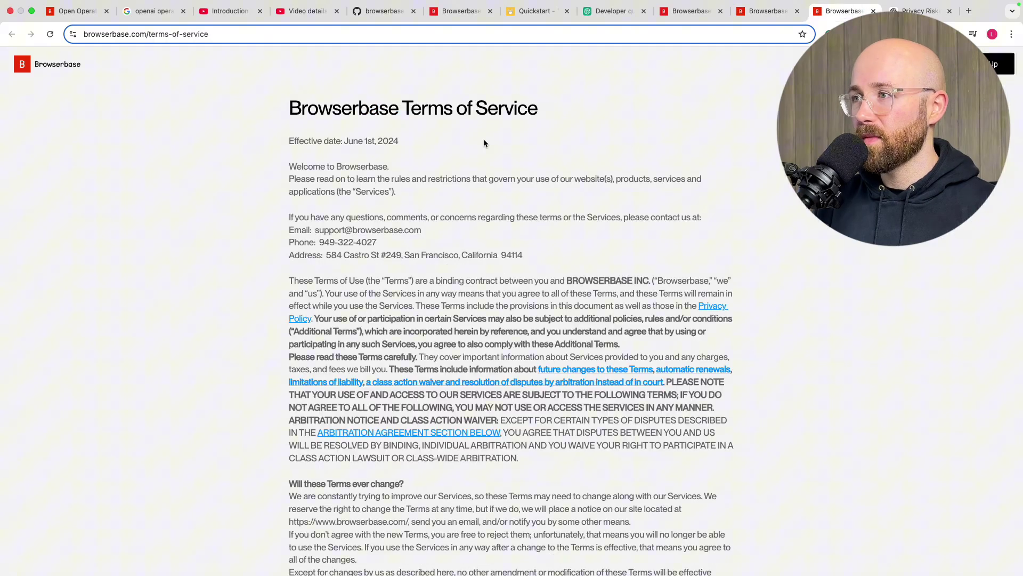
{"action": "left_click_drag", "start_coordinate": [401, 109], "coordinate": [535, 110]}
{"action": "left_click", "coordinate": [548, 117]}
{"action": "left_click", "coordinate": [602, 12]}
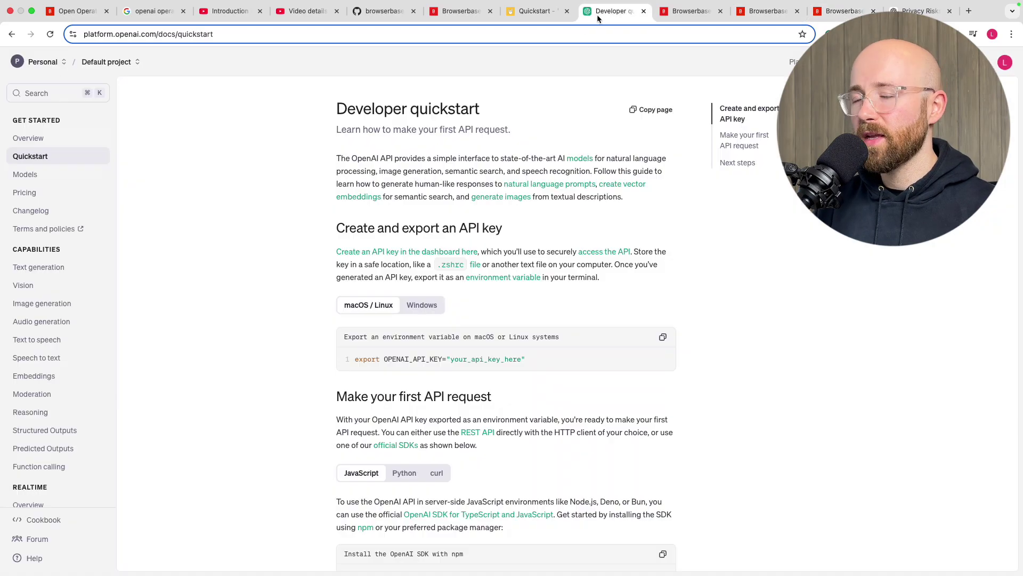
Reread the Browserbase privacy-risks question in ChatGPT and jump down to the reply listing concerns
{"action": "left_click", "coordinate": [921, 11]}
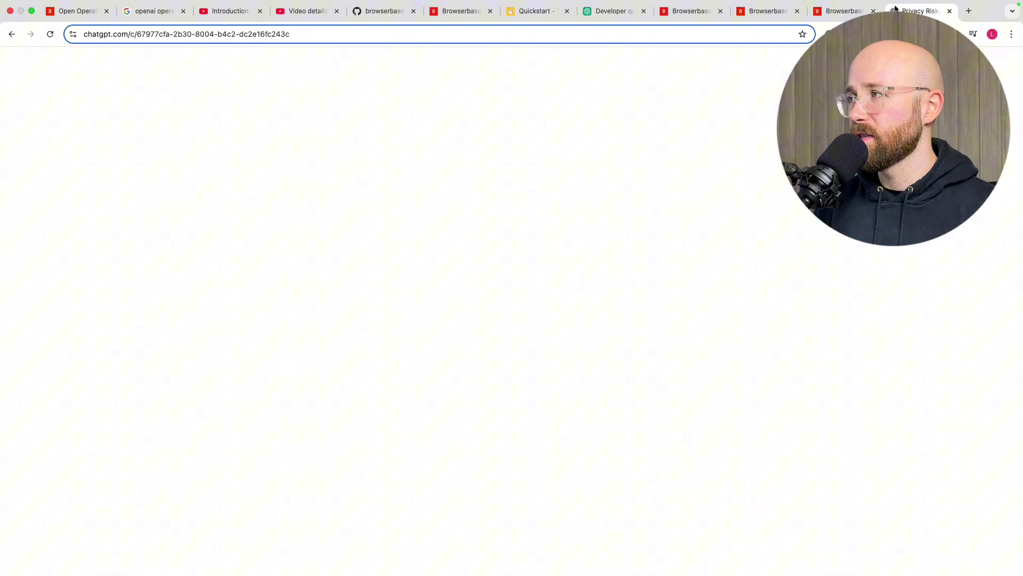
{"action": "scroll", "coordinate": [660, 166], "scroll_direction": "up", "scroll_amount": 20}
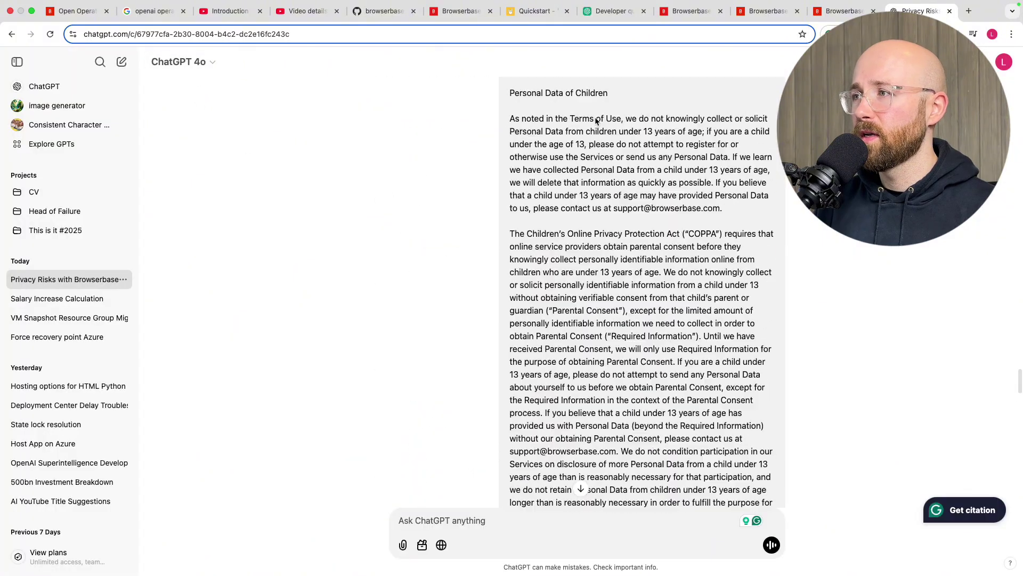
{"action": "scroll", "coordinate": [588, 132], "scroll_direction": "up", "scroll_amount": 15}
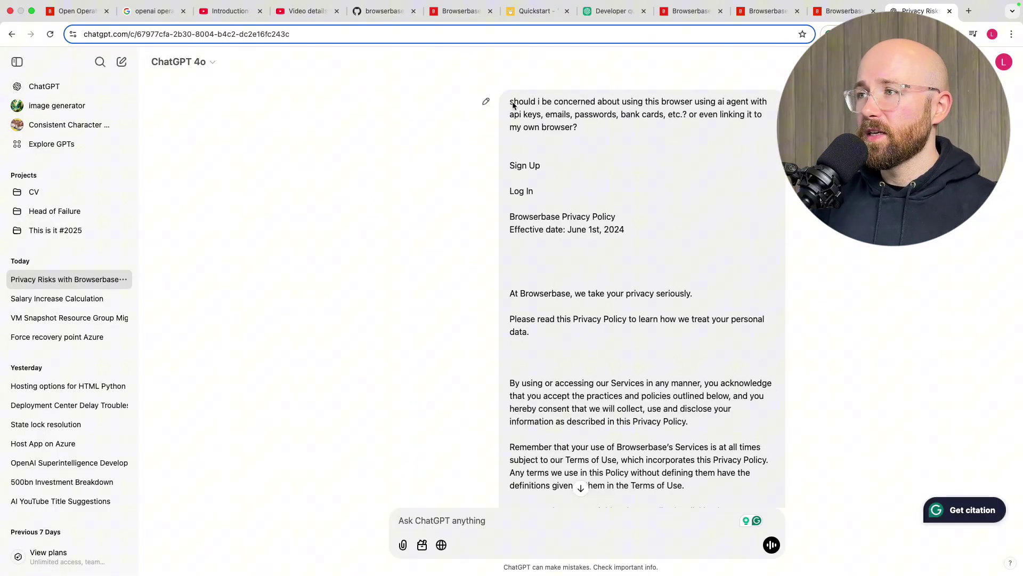
{"action": "left_click_drag", "start_coordinate": [510, 102], "coordinate": [663, 105]}
{"action": "left_click", "coordinate": [663, 107]}
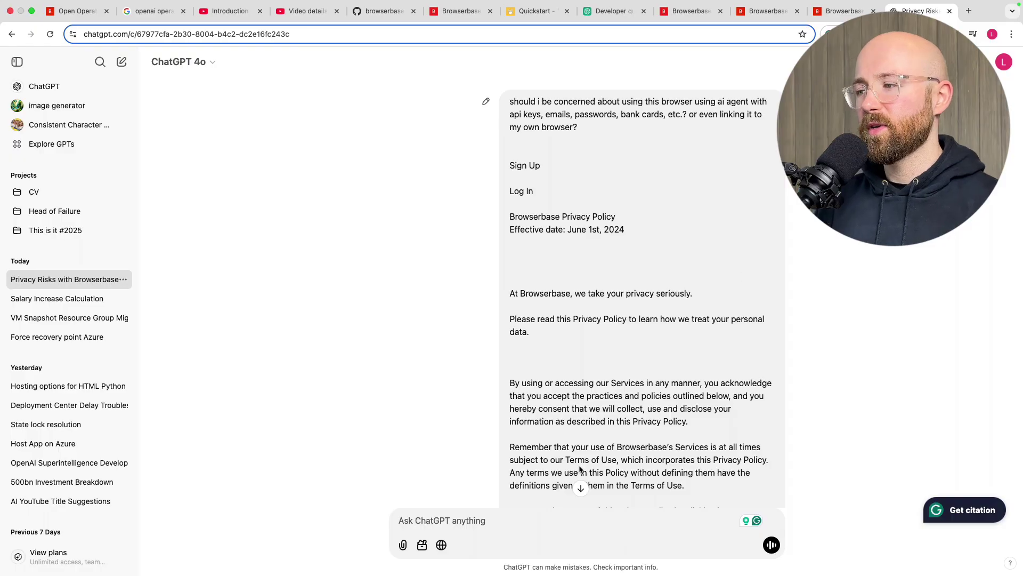
{"action": "left_click", "coordinate": [580, 488]}
{"action": "scroll", "coordinate": [603, 399], "scroll_direction": "up", "scroll_amount": 10}
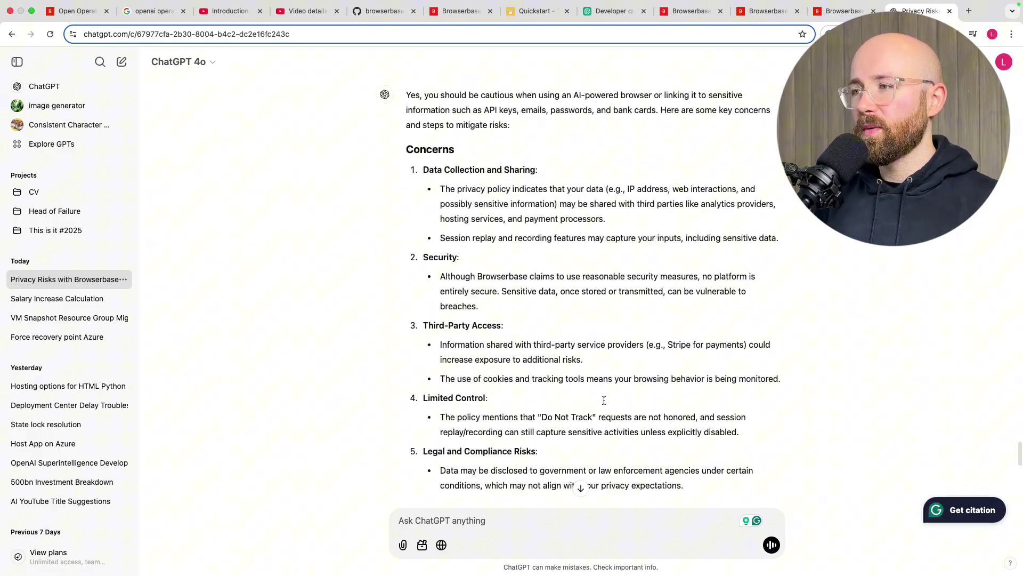
{"action": "left_click_drag", "start_coordinate": [447, 165], "coordinate": [506, 192]}
{"action": "left_click", "coordinate": [622, 165]}
{"action": "left_click", "coordinate": [507, 193]}
{"action": "scroll", "coordinate": [504, 224], "scroll_direction": "down", "scroll_amount": 1}
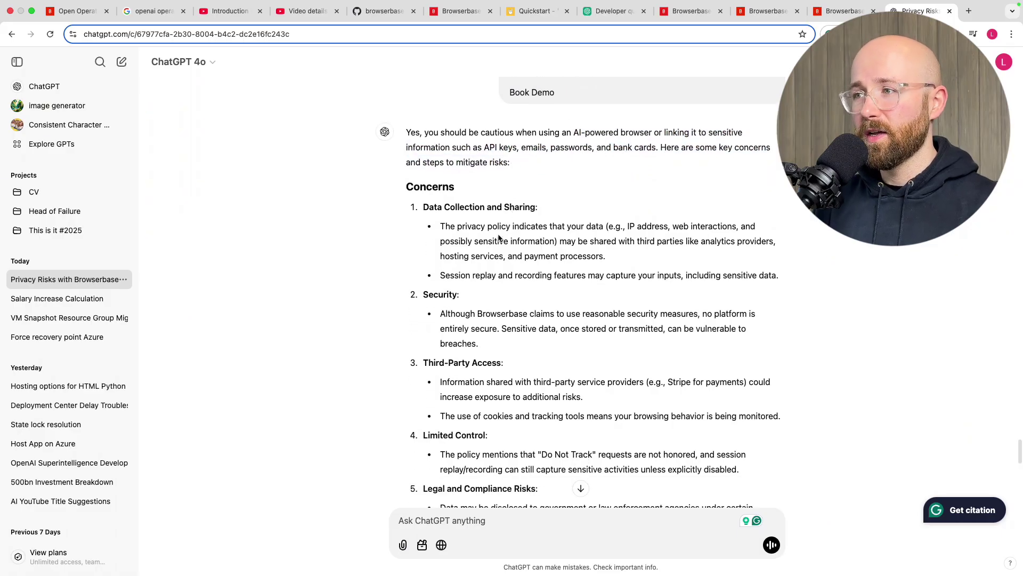
{"action": "left_click_drag", "start_coordinate": [446, 226], "coordinate": [700, 245]}
{"action": "left_click", "coordinate": [683, 243]}
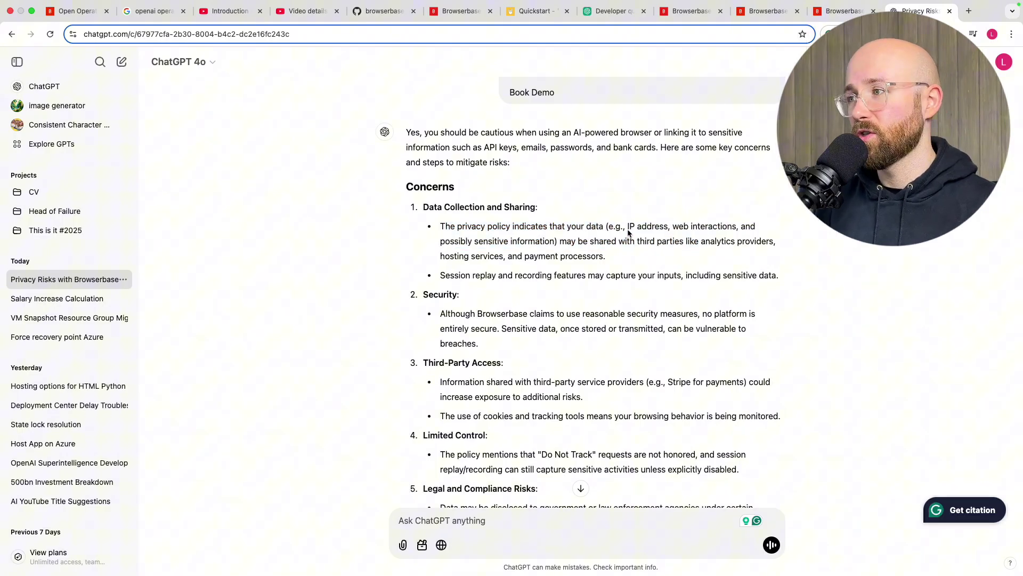
{"action": "left_click_drag", "start_coordinate": [628, 230], "coordinate": [557, 248]}
{"action": "left_click", "coordinate": [556, 247]}
{"action": "scroll", "coordinate": [494, 297], "scroll_direction": "down", "scroll_amount": 1}
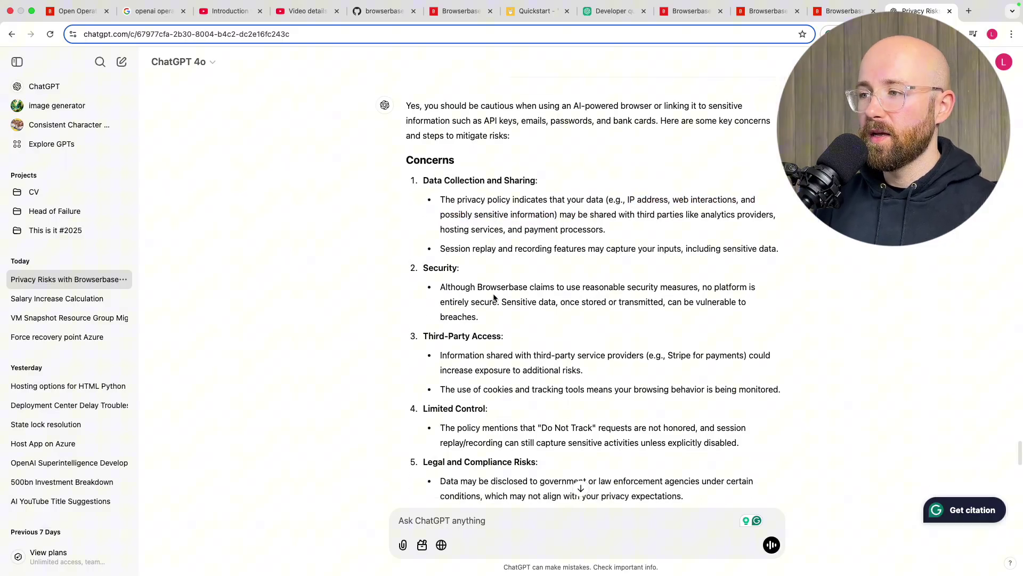
{"action": "scroll", "coordinate": [485, 318], "scroll_direction": "down", "scroll_amount": 2}
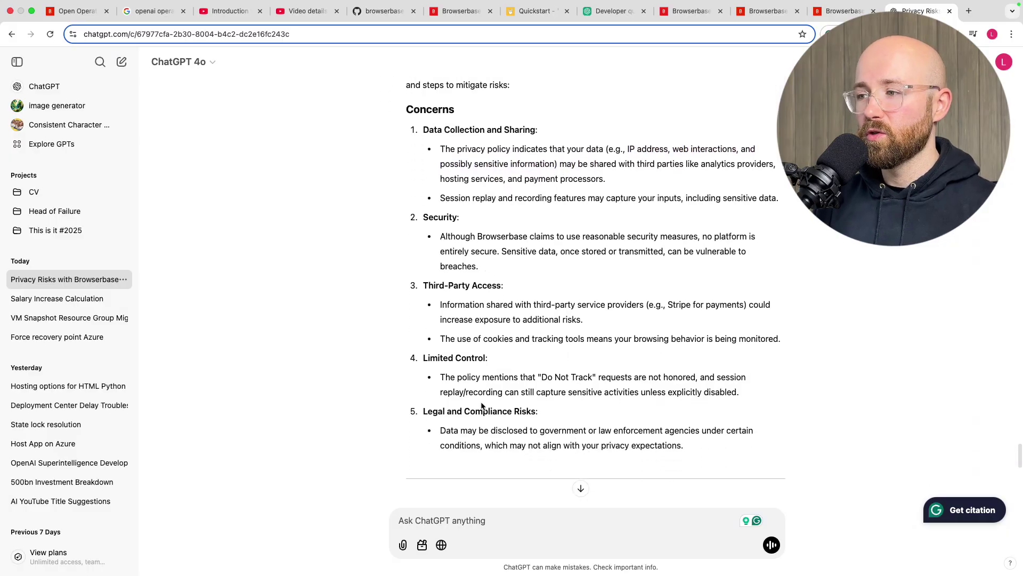
{"action": "left_click_drag", "start_coordinate": [440, 304], "coordinate": [586, 320]}
{"action": "left_click", "coordinate": [586, 319]}
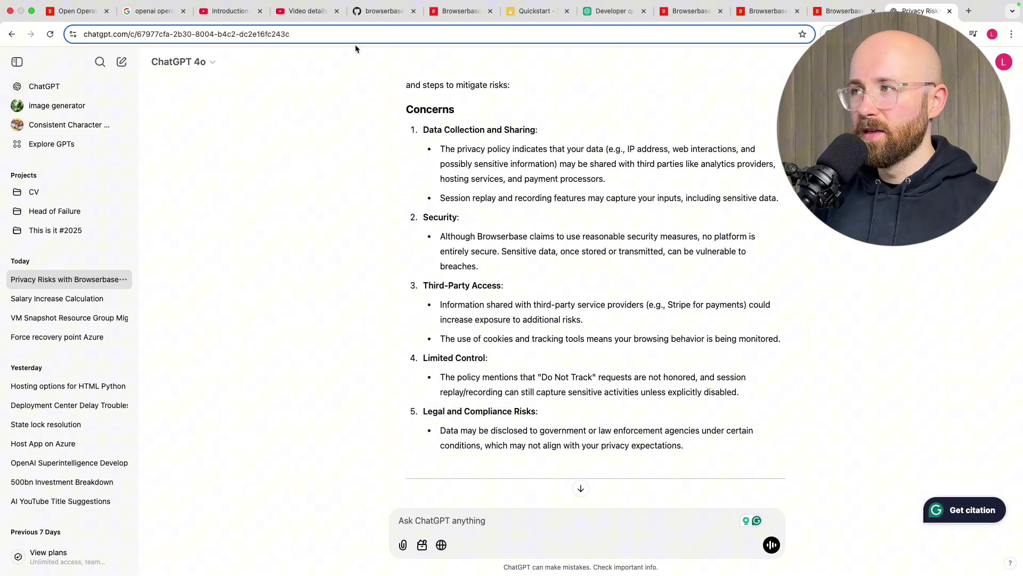
Reload the open-operator repository page and copy its HTTPS clone URL from the Code menu
{"action": "left_click", "coordinate": [383, 11]}
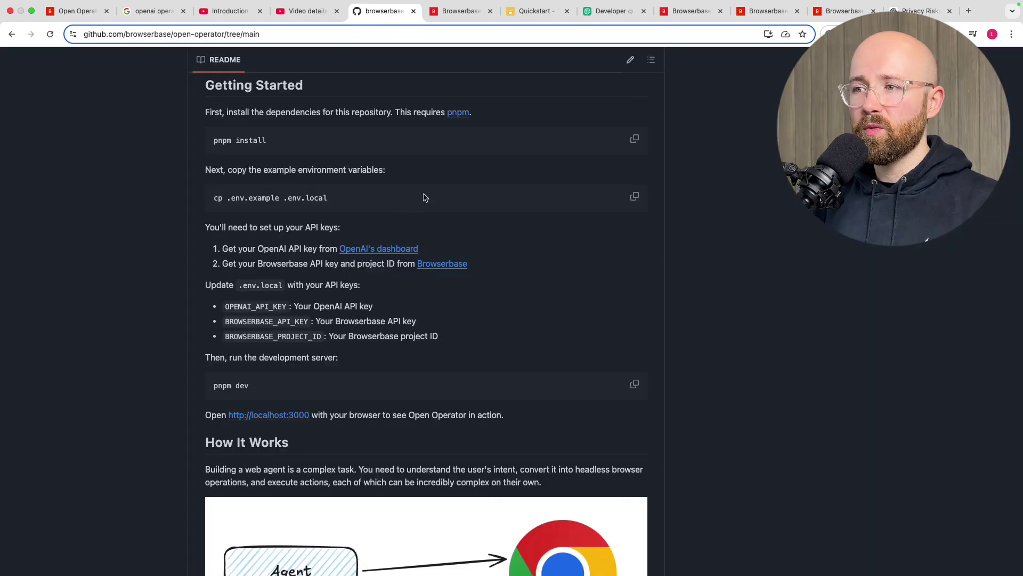
{"action": "scroll", "coordinate": [426, 198], "scroll_direction": "up", "scroll_amount": 2}
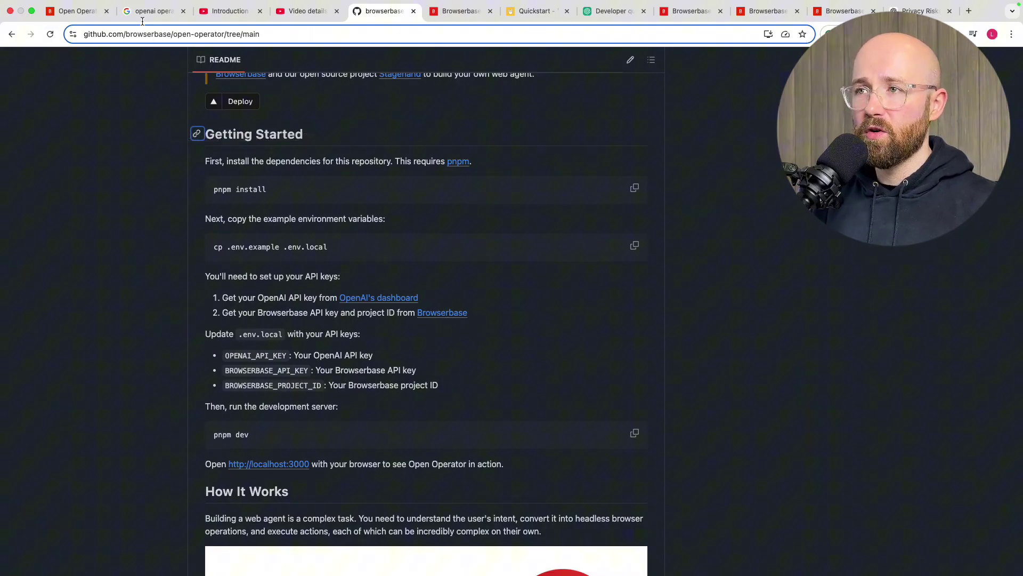
{"action": "left_click", "coordinate": [97, 35]}
{"action": "key", "text": "Return"}
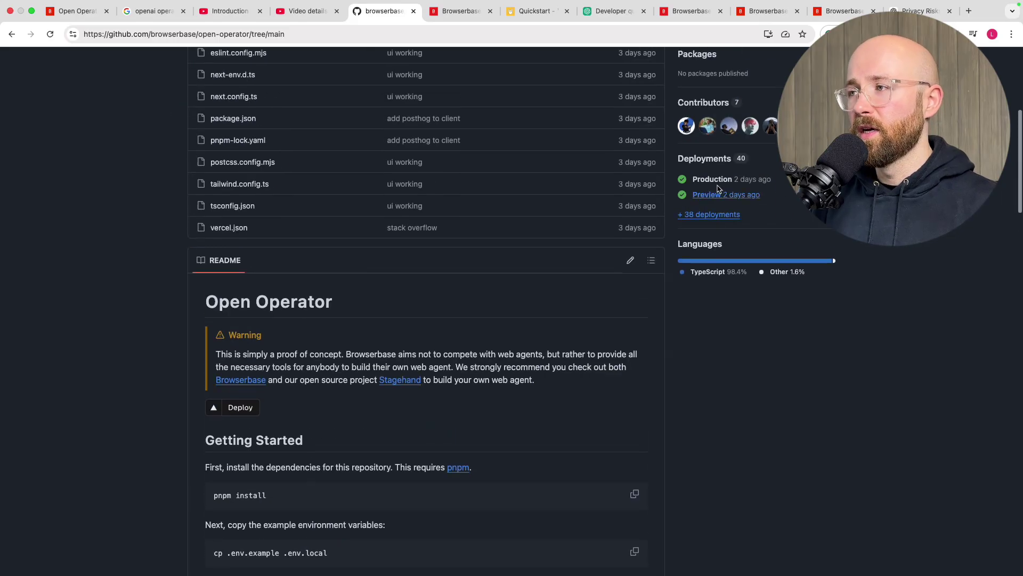
{"action": "scroll", "coordinate": [695, 179], "scroll_direction": "down", "scroll_amount": 1}
{"action": "left_click", "coordinate": [636, 166]}
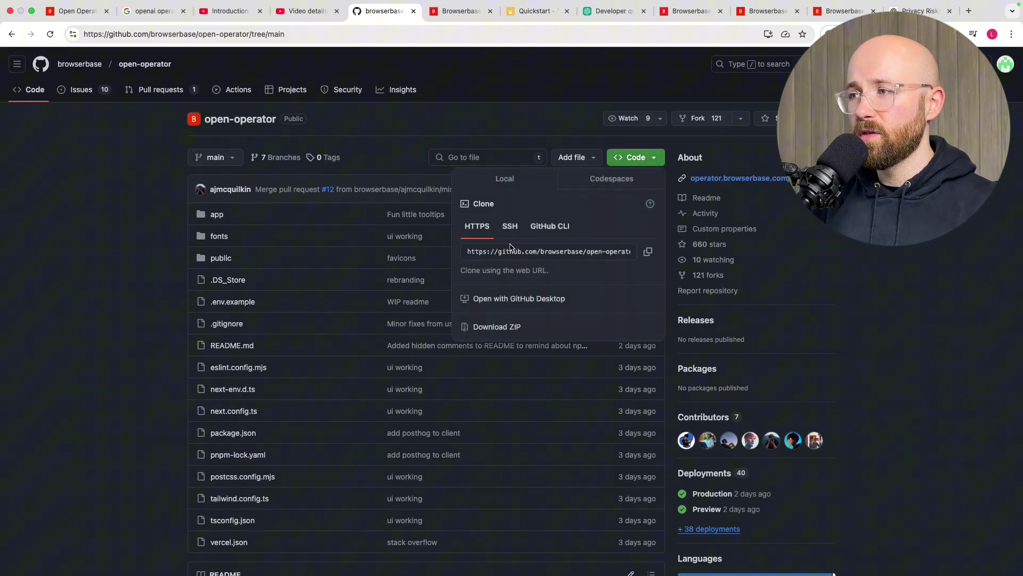
{"action": "left_click", "coordinate": [648, 251]}
{"action": "left_click", "coordinate": [847, 275]}
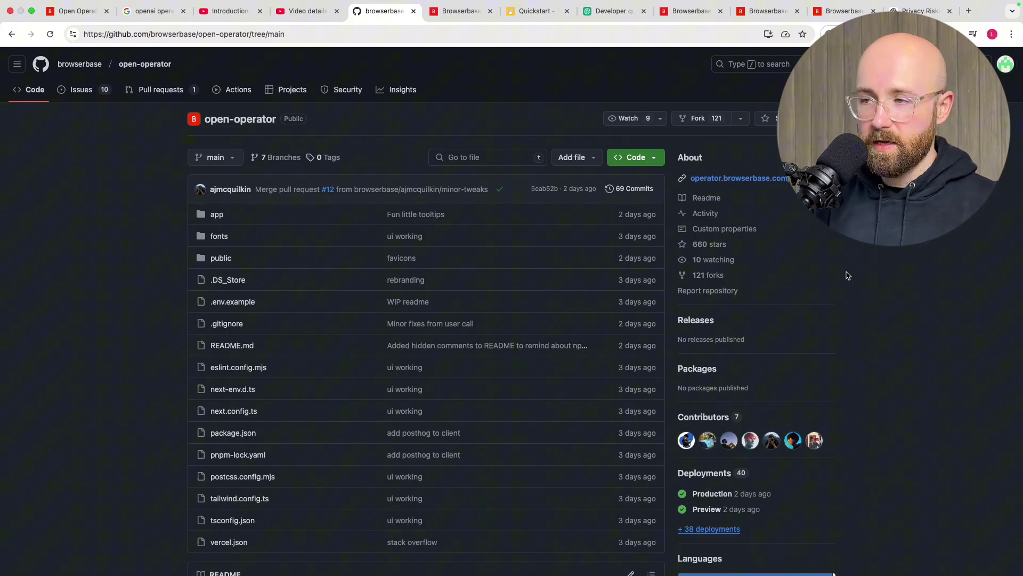
Launch Terminal through Spotlight search
{"action": "key", "text": "super+space"}
{"action": "type", "text": "terminal"}
{"action": "key", "text": "Return"}
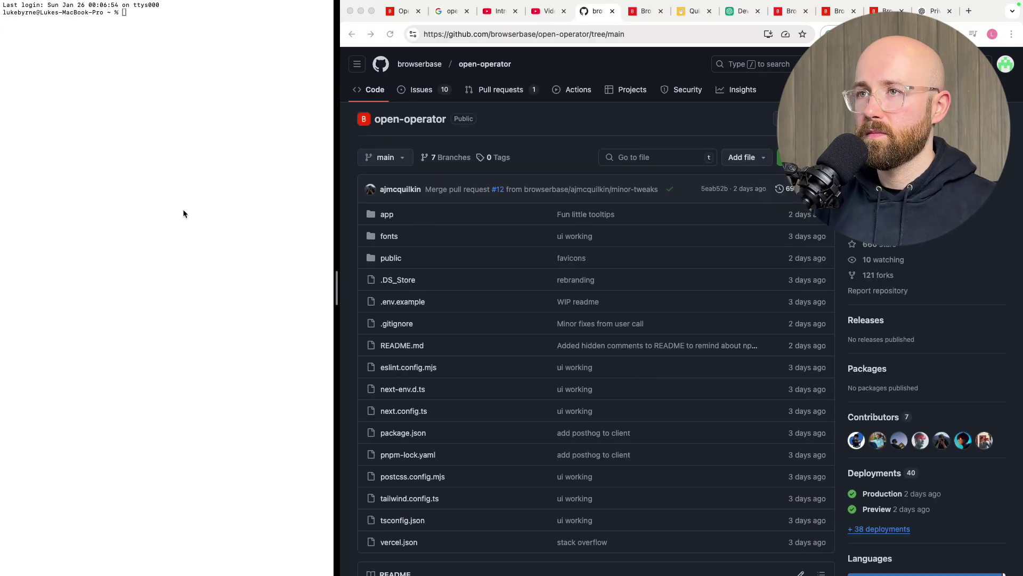
Run git clone with the copied open-operator URL and check the finished output
{"action": "type", "text": "git "}
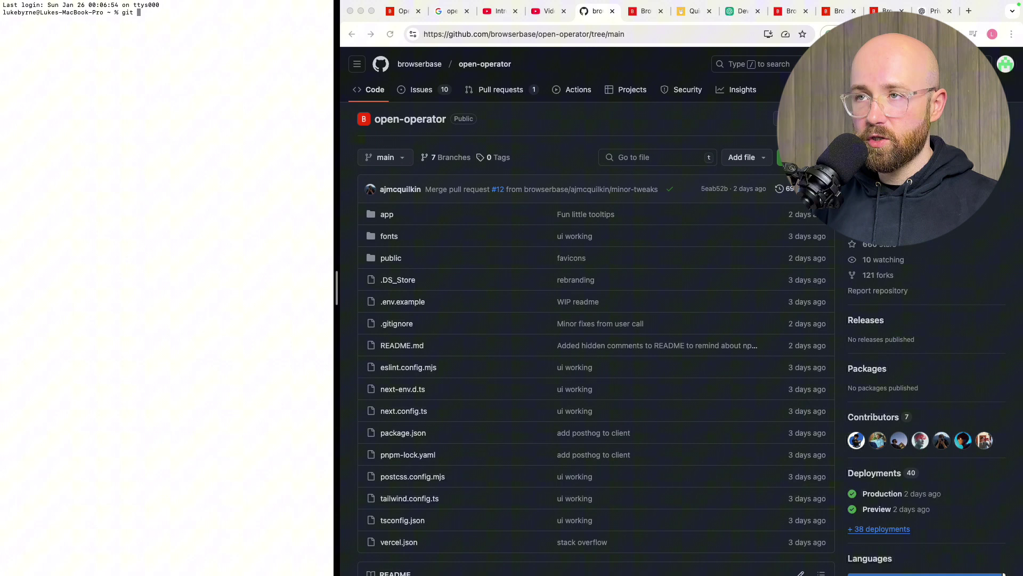
{"action": "type", "text": "clone"}
{"action": "key", "text": "super+v"}
{"action": "key", "text": "Return"}
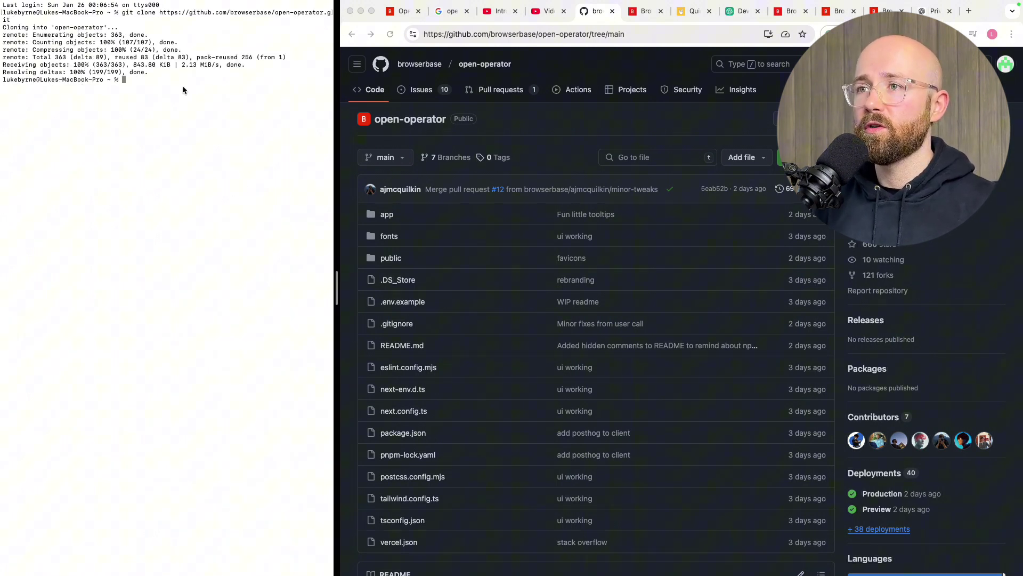
{"action": "scroll", "coordinate": [558, 250], "scroll_direction": "down", "scroll_amount": 10}
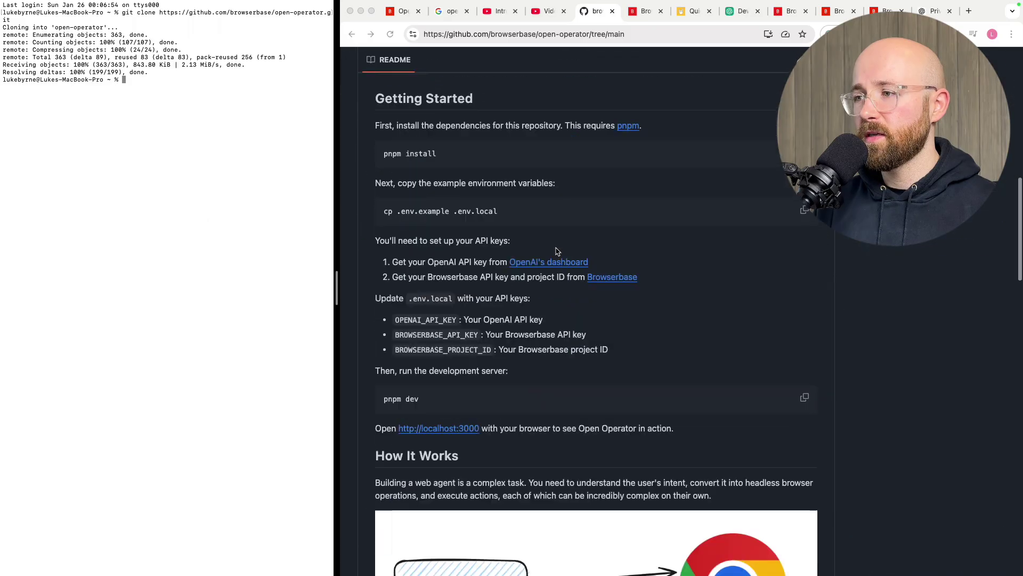
{"action": "scroll", "coordinate": [562, 251], "scroll_direction": "up", "scroll_amount": 10}
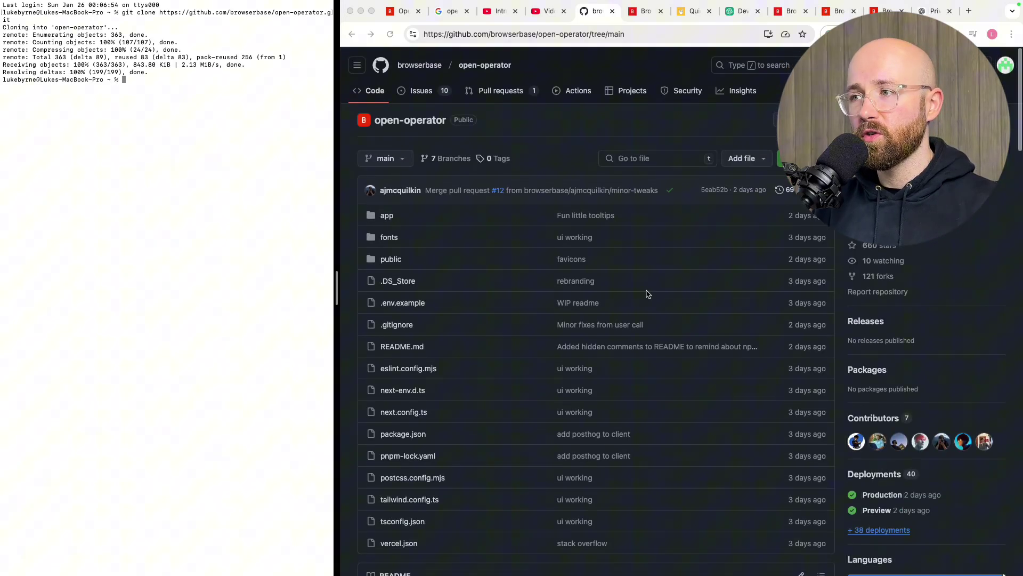
{"action": "scroll", "coordinate": [629, 400], "scroll_direction": "down", "scroll_amount": 10}
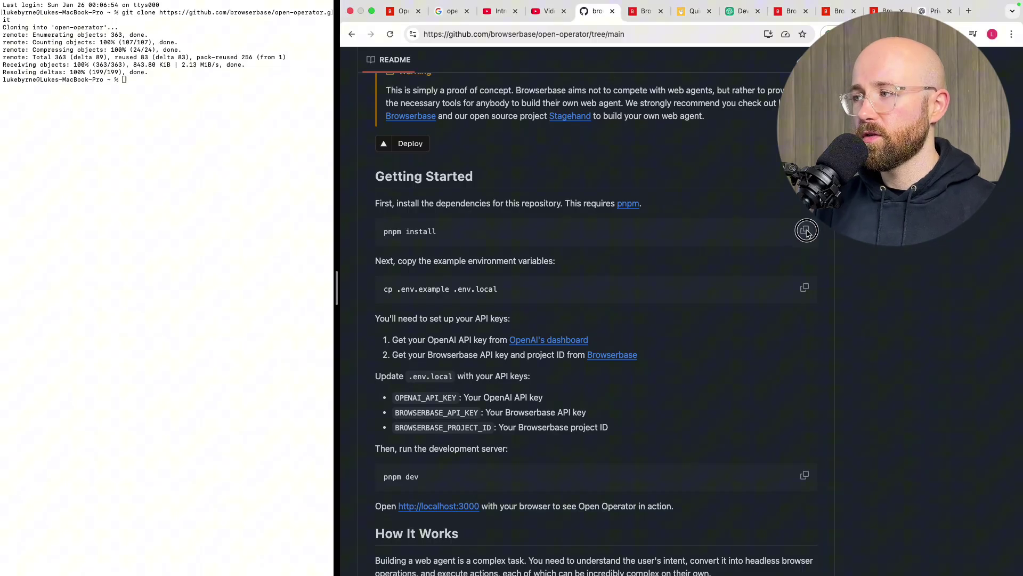
Try pnpm install, then install pnpm 10.1.0 with brew install pnpm
{"action": "left_click", "coordinate": [805, 228]}
{"action": "key", "text": "super+v"}
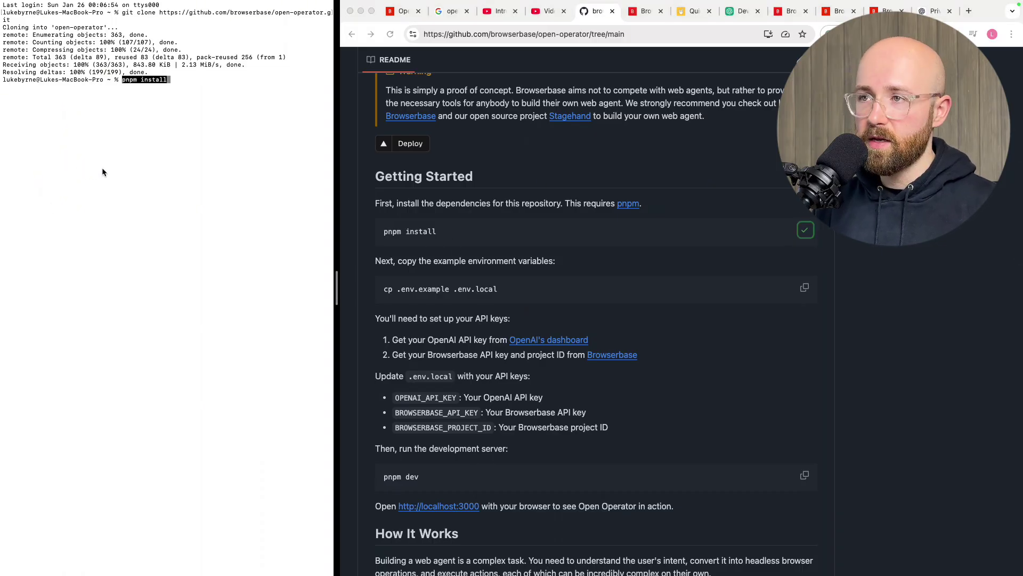
{"action": "key", "text": "Return"}
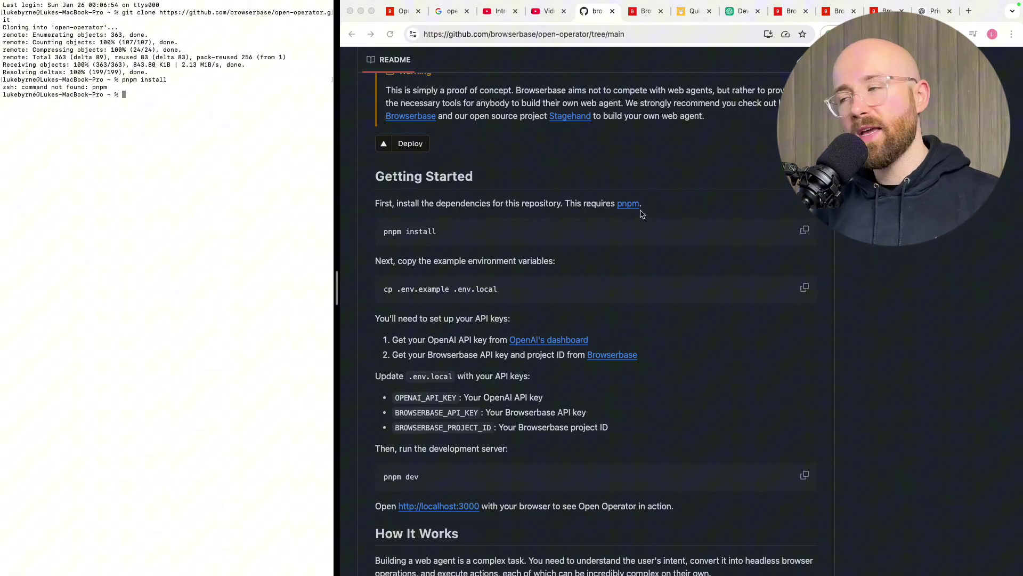
{"action": "type", "text": "b"}
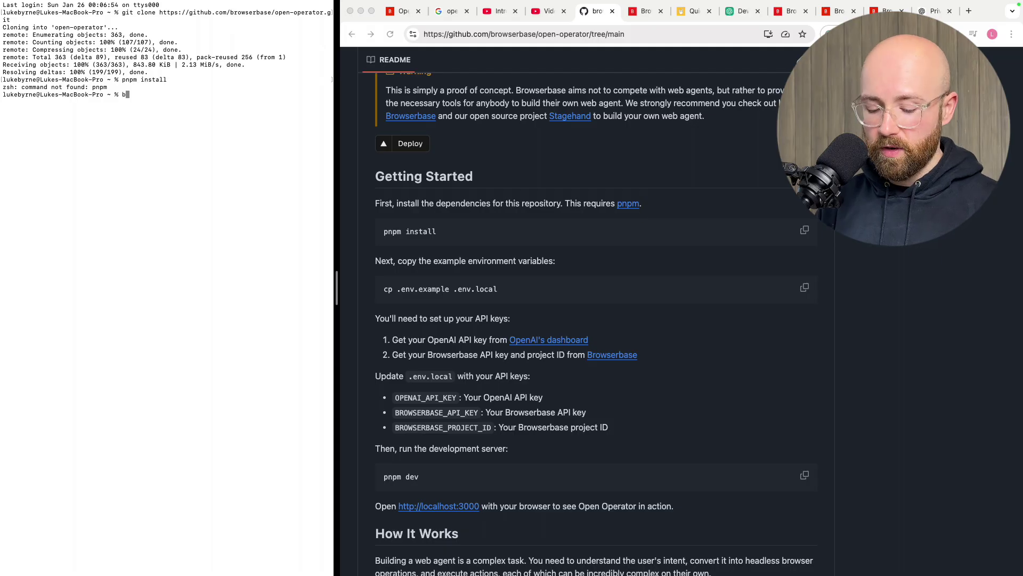
{"action": "type", "text": "rew install pn"}
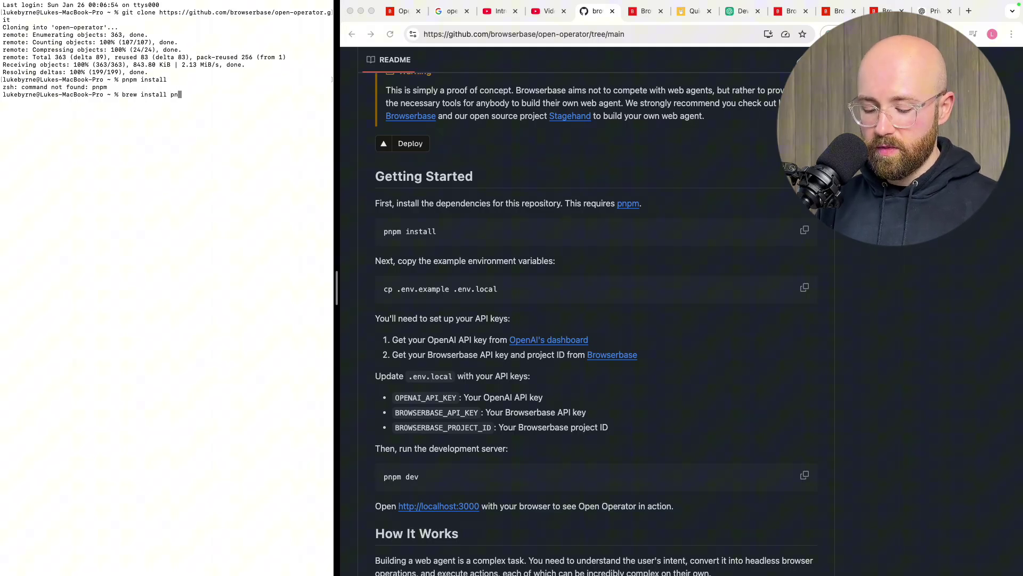
{"action": "type", "text": "pm"}
{"action": "key", "text": "Return"}
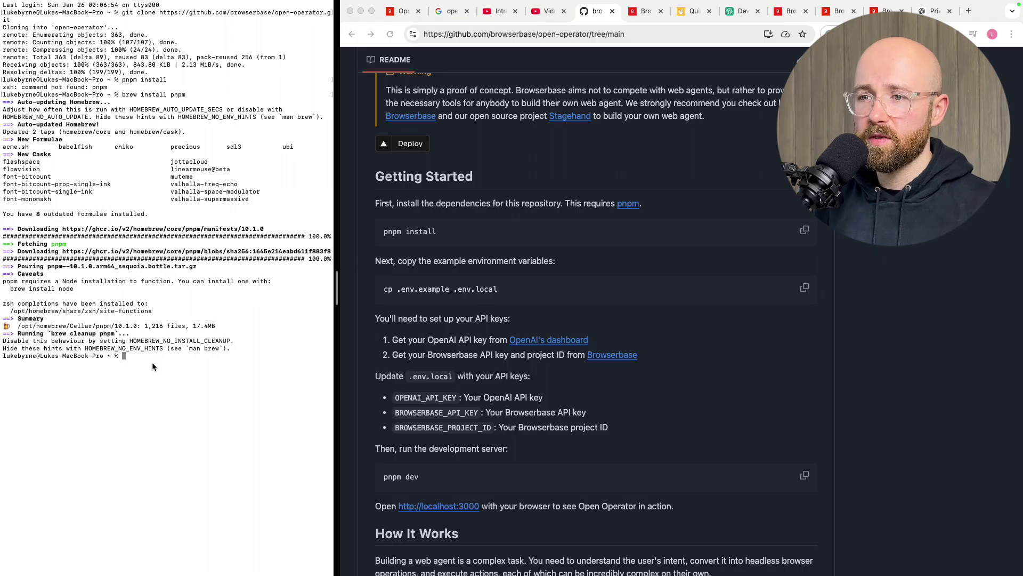
Rerun pnpm install, which fails with no package.json, and open a new Chrome tab
{"action": "type", "text": "pnpm install"}
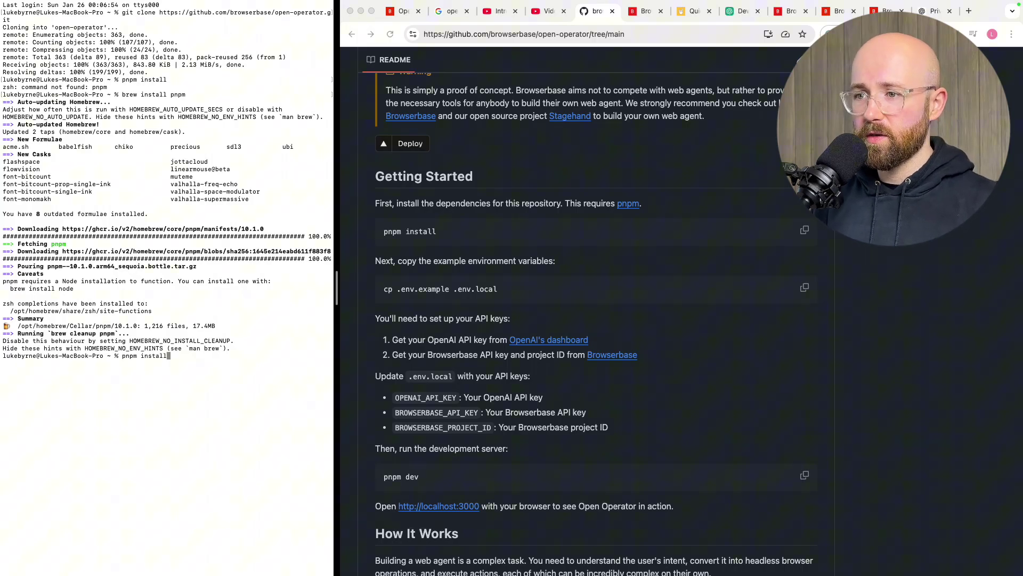
{"action": "key", "text": "Return"}
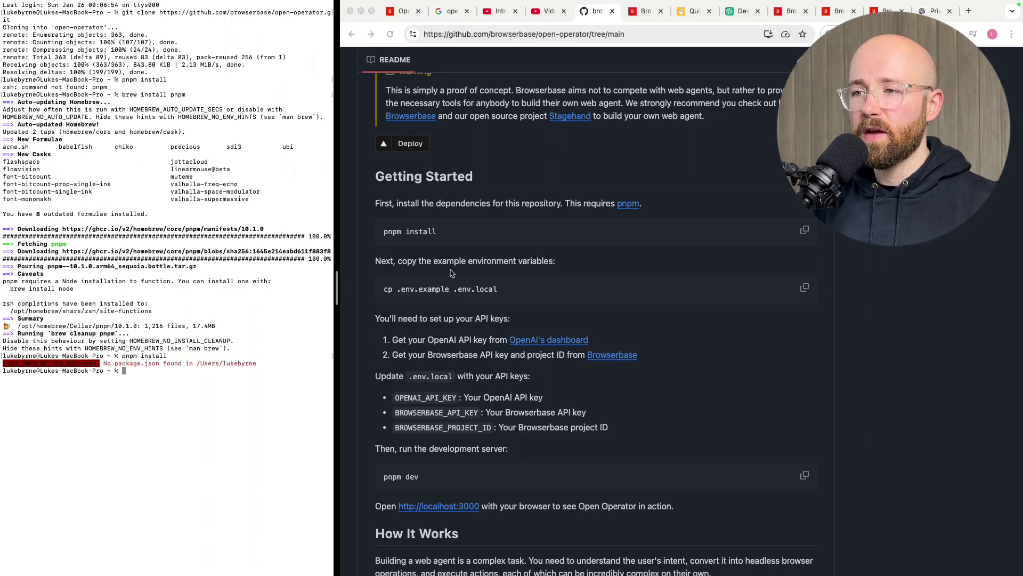
{"action": "left_click", "coordinate": [969, 11]}
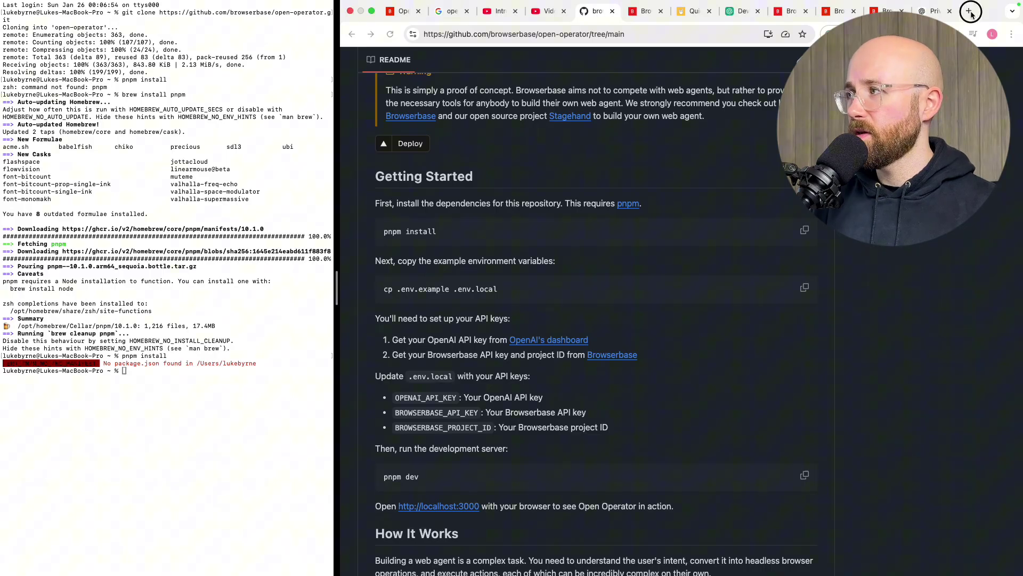
Search Google for homebrew, then for chocolatey
{"action": "left_click", "coordinate": [721, 35]}
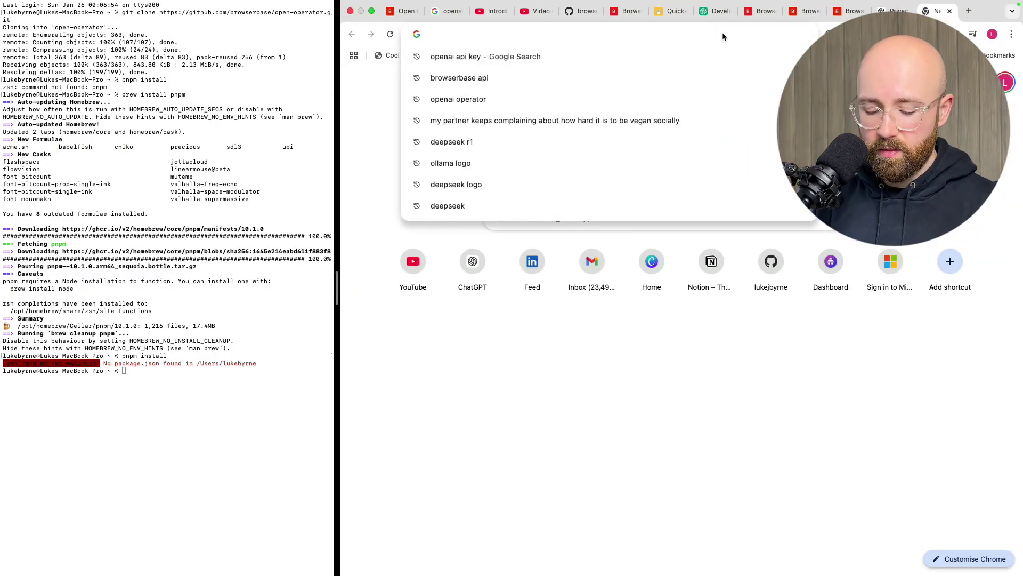
{"action": "type", "text": "brew"}
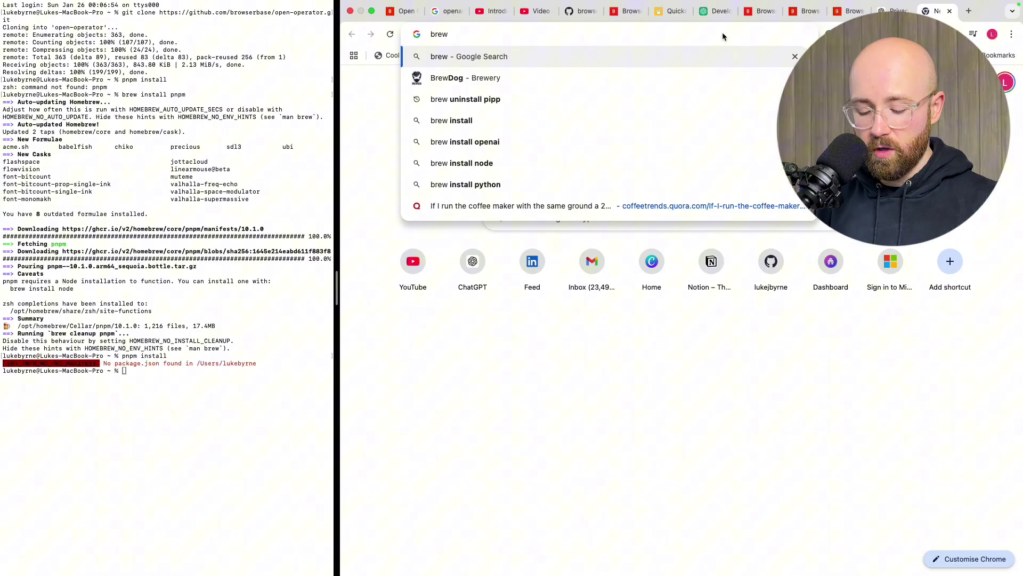
{"action": "key", "text": "super+a"}
{"action": "type", "text": "homebr"}
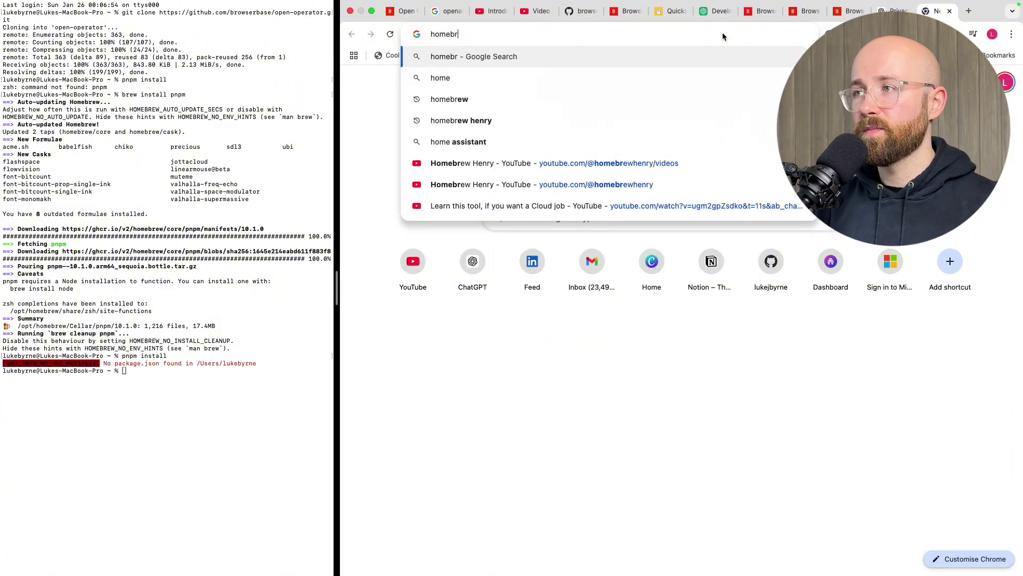
{"action": "type", "text": "ew"}
{"action": "key", "text": "Return"}
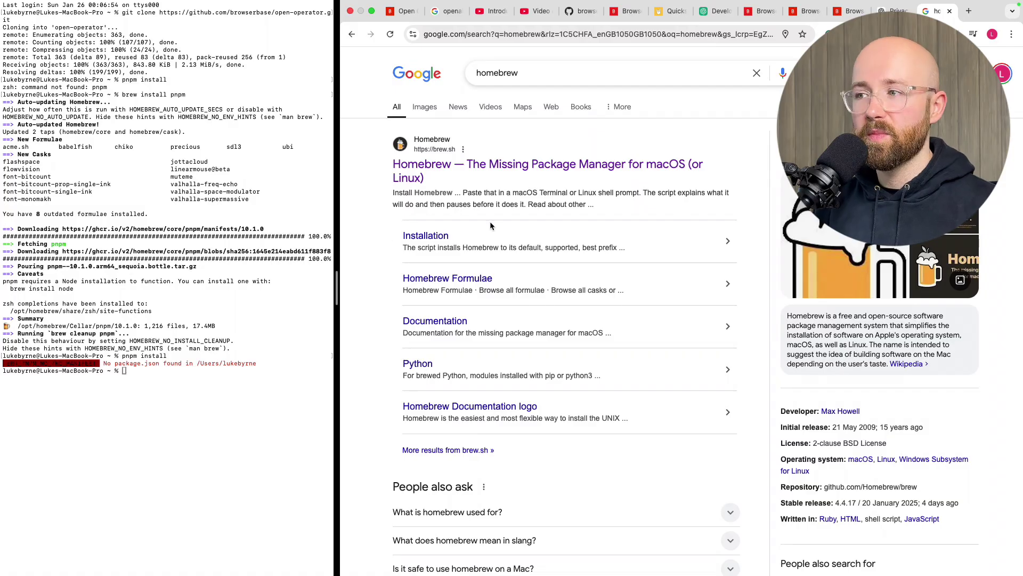
{"action": "double_click", "coordinate": [497, 76]}
{"action": "type", "text": "c"}
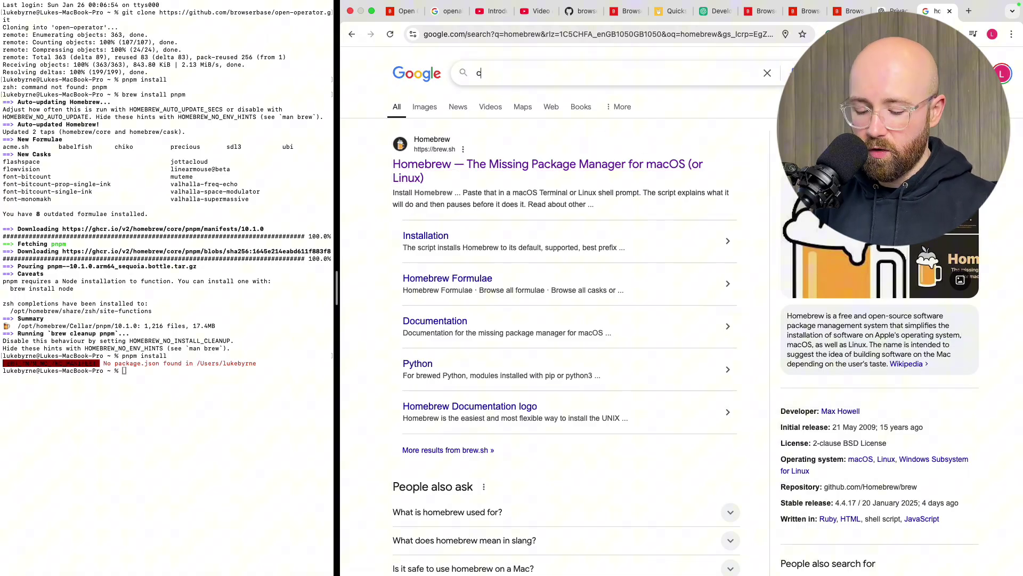
{"action": "type", "text": "holoatey"}
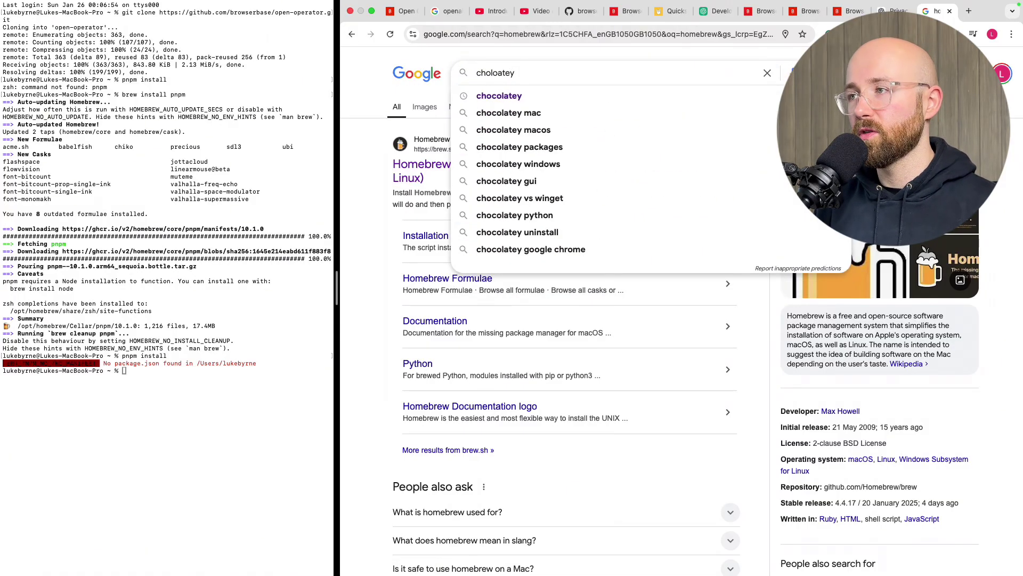
{"action": "key", "text": "Down"}
{"action": "key", "text": "Return"}
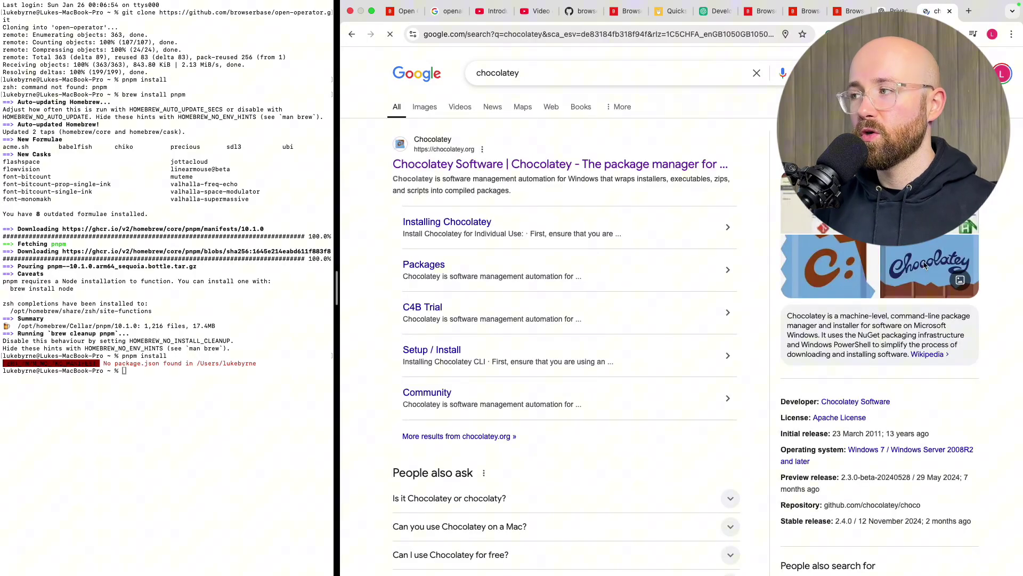
Search Google for 'install pnpm', open the 'Installation | pnpm' page, then close it
{"action": "left_click", "coordinate": [744, 35]}
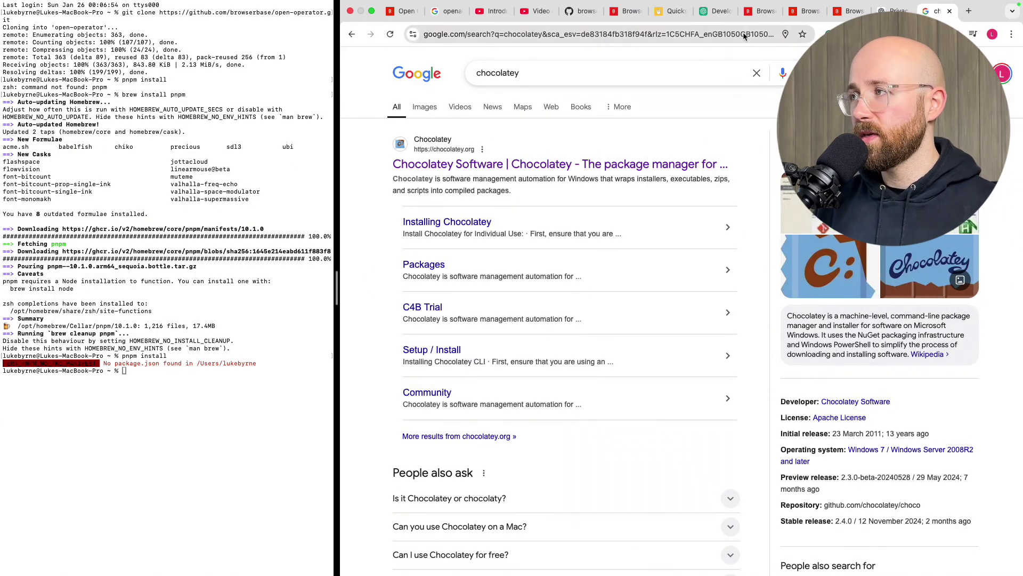
{"action": "left_click", "coordinate": [744, 35]}
{"action": "type", "text": "install npm"}
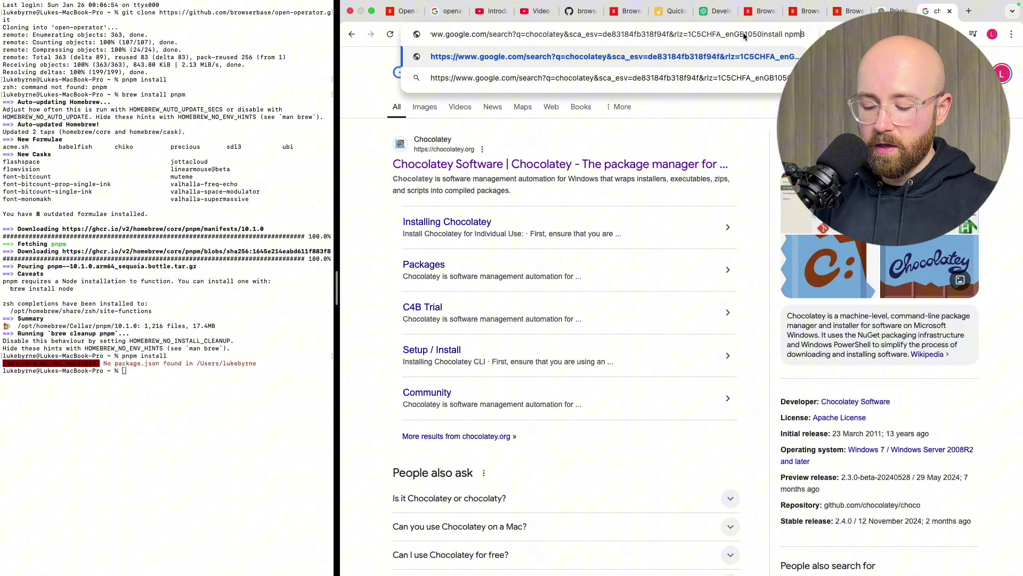
{"action": "key", "text": "super+a"}
{"action": "type", "text": "install pnpm"}
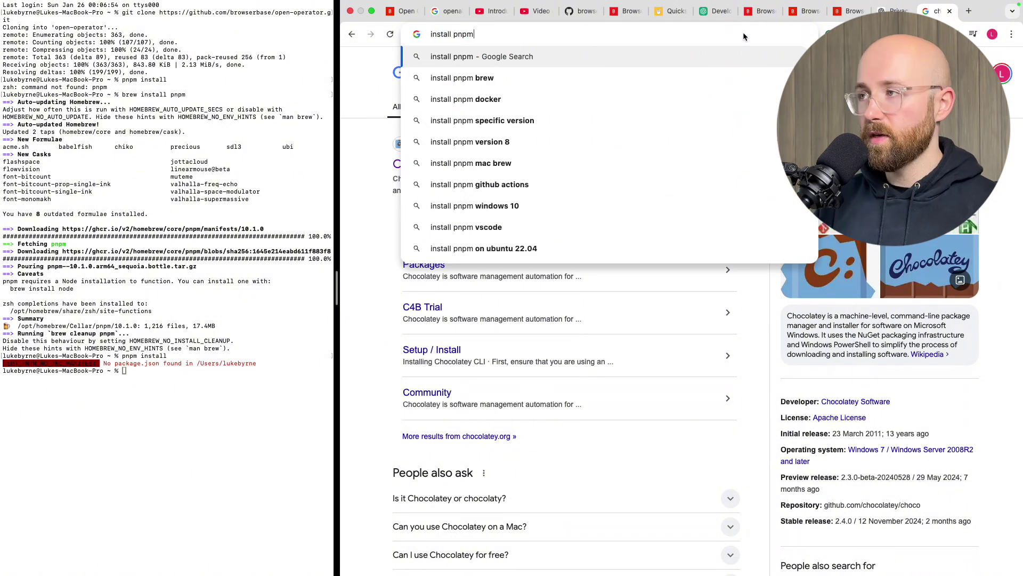
{"action": "key", "text": "Return"}
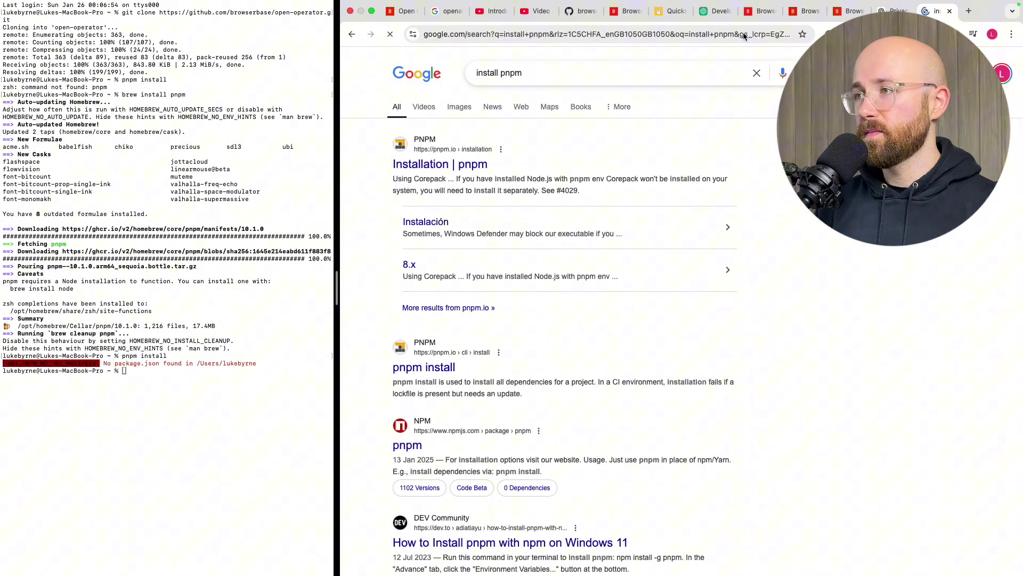
{"action": "left_click", "coordinate": [463, 163]}
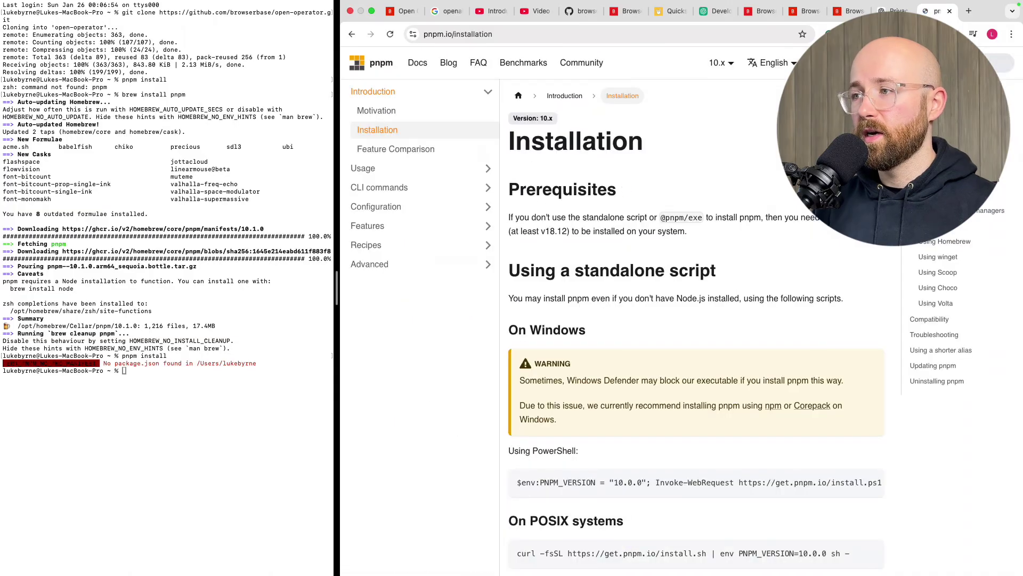
{"action": "left_click", "coordinate": [950, 11]}
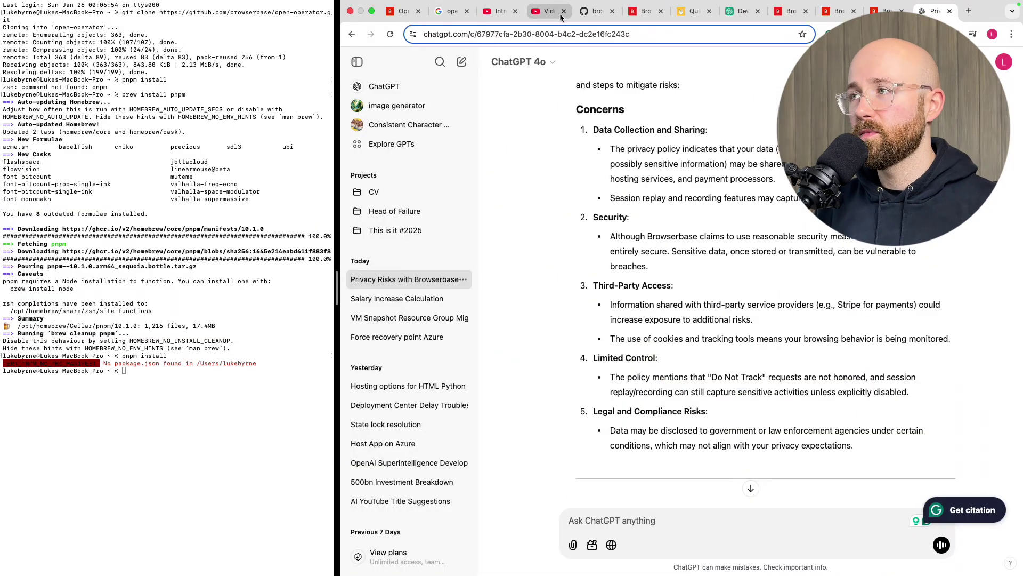
Change into the open-operator folder and run 'pnpm install' in the terminal
{"action": "left_click", "coordinate": [592, 12]}
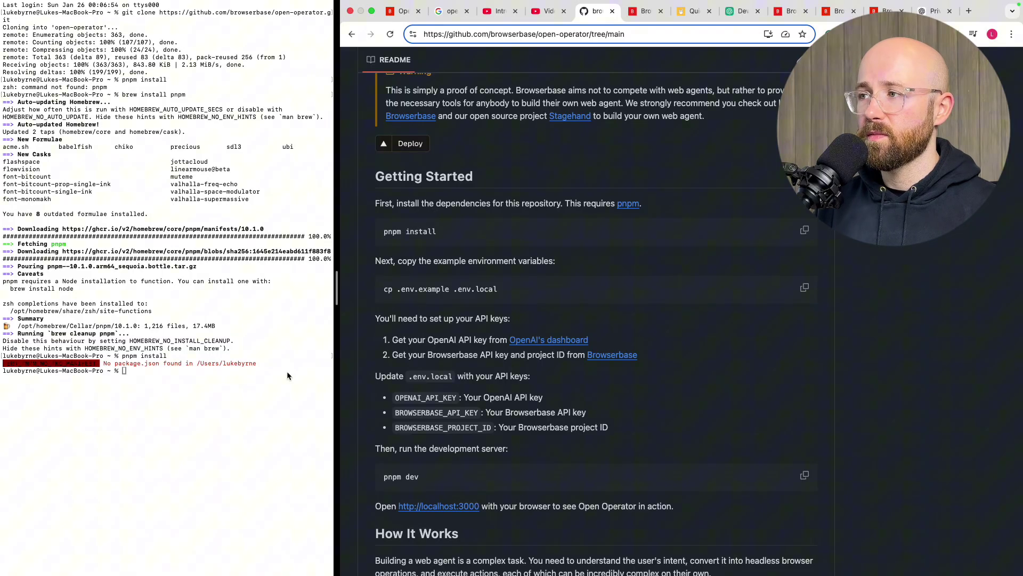
{"action": "left_click", "coordinate": [215, 337]}
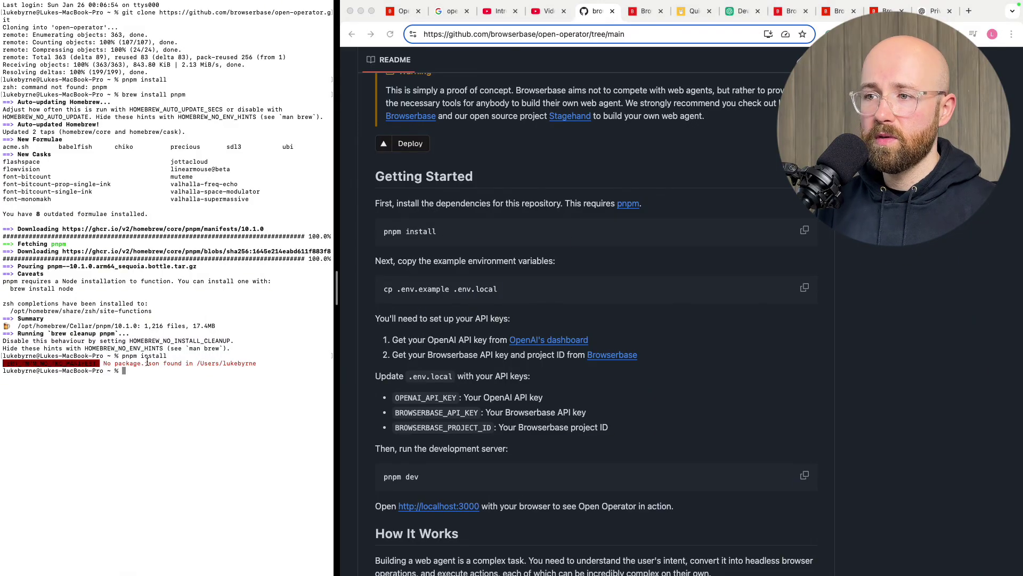
{"action": "left_click_drag", "start_coordinate": [116, 365], "coordinate": [244, 366]}
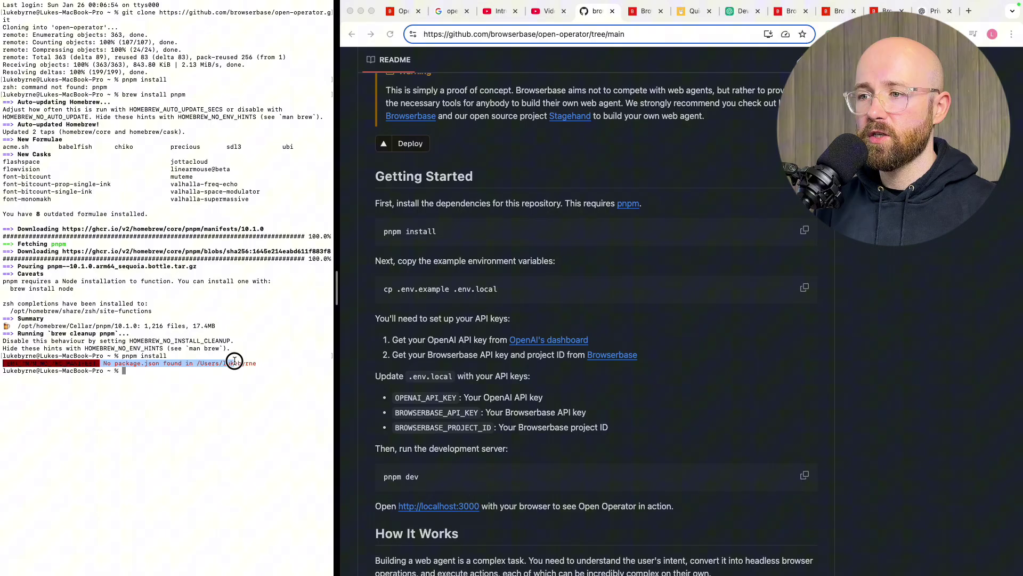
{"action": "left_click", "coordinate": [212, 380]}
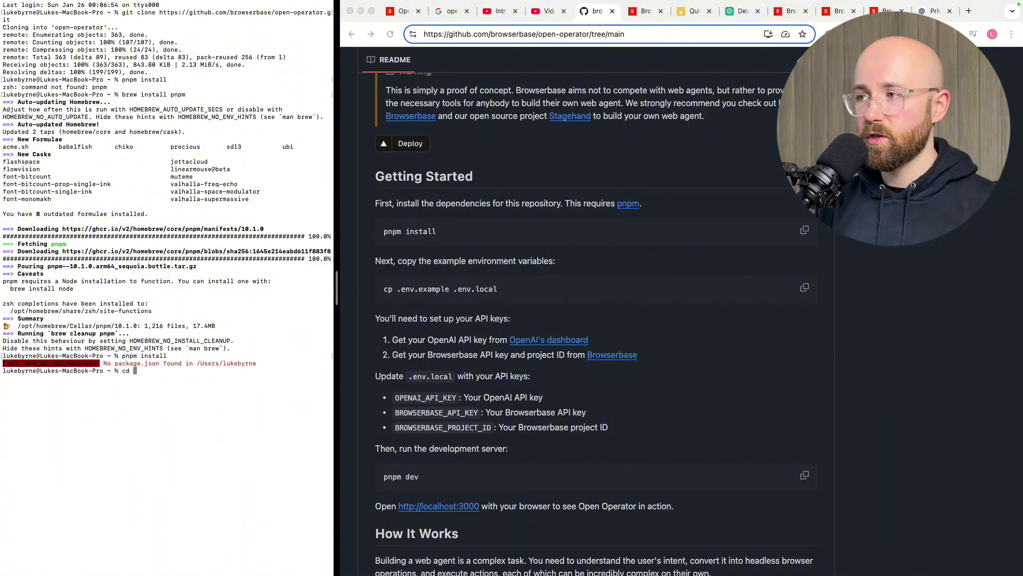
{"action": "type", "text": "cd "}
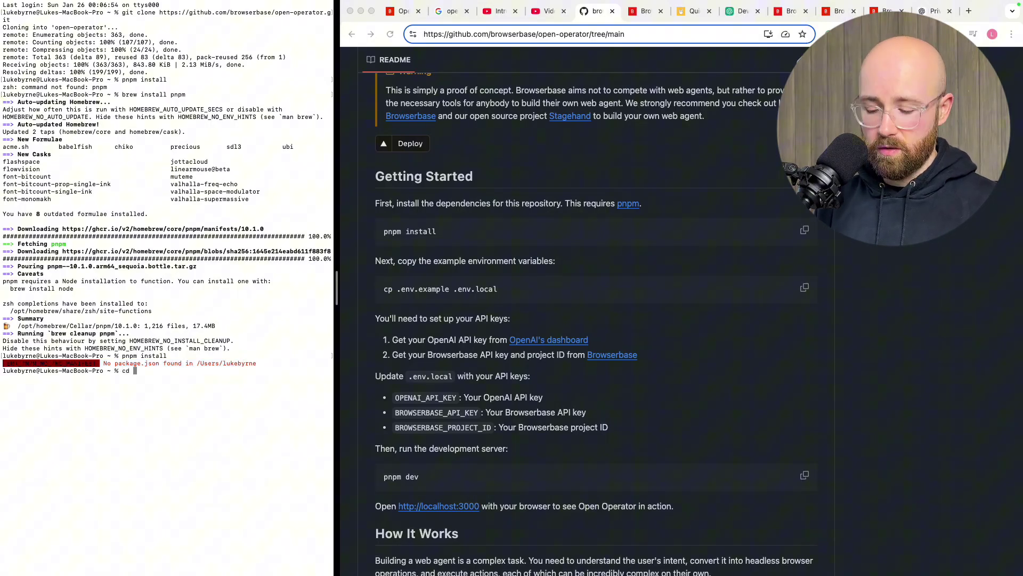
{"action": "type", "text": "open-operator"}
{"action": "key", "text": "Return"}
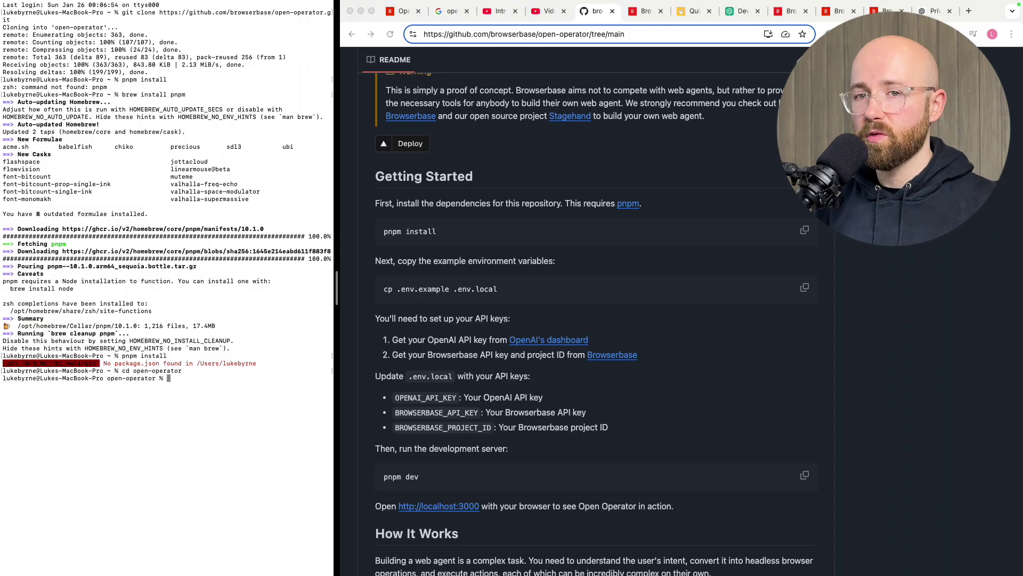
{"action": "type", "text": "pnpm install"}
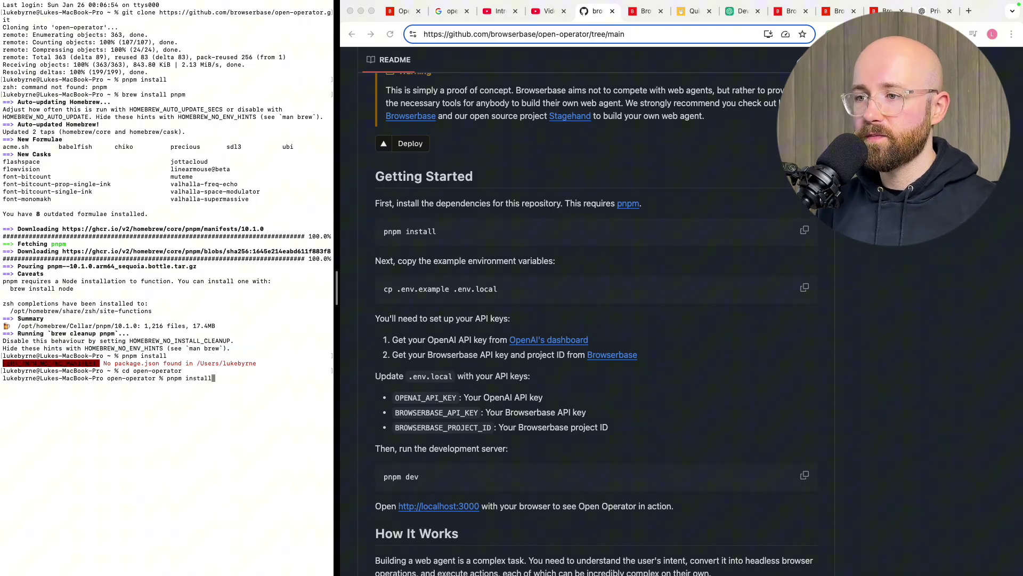
{"action": "key", "text": "Return"}
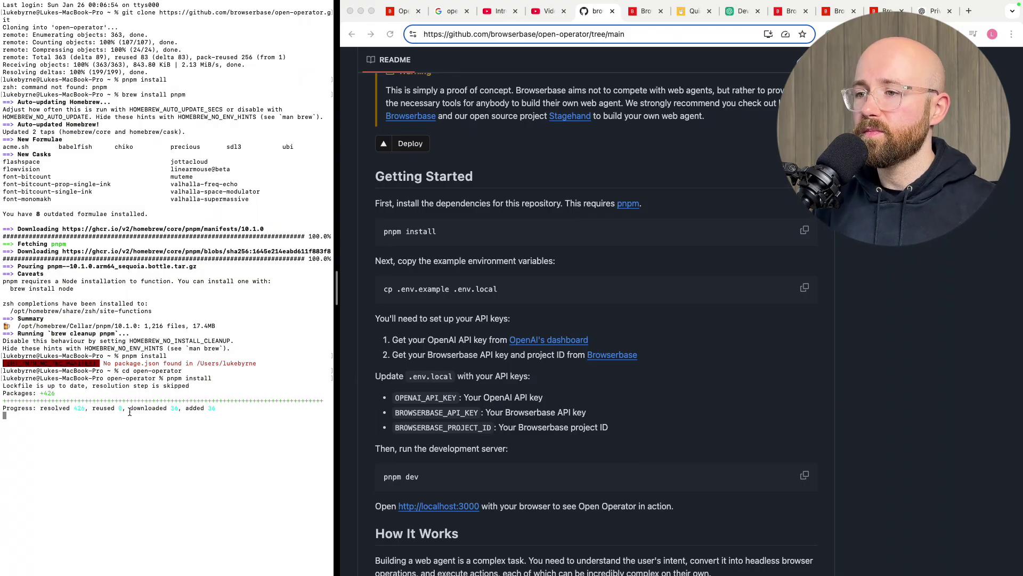
Review the README's .env.local copy step while the install runs, then refocus the terminal
{"action": "scroll", "coordinate": [469, 304], "scroll_direction": "down", "scroll_amount": 1}
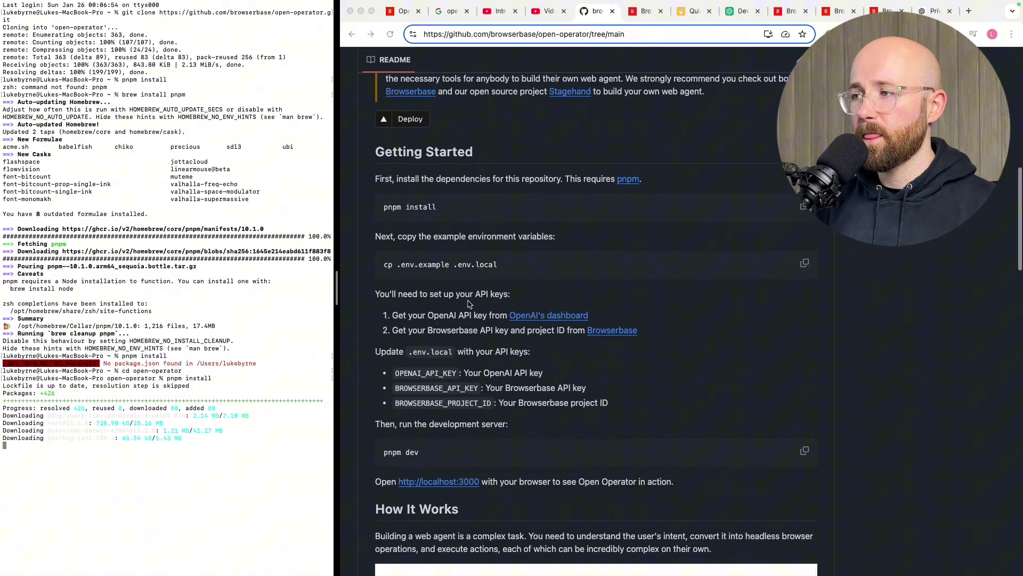
{"action": "left_click_drag", "start_coordinate": [391, 262], "coordinate": [506, 266]}
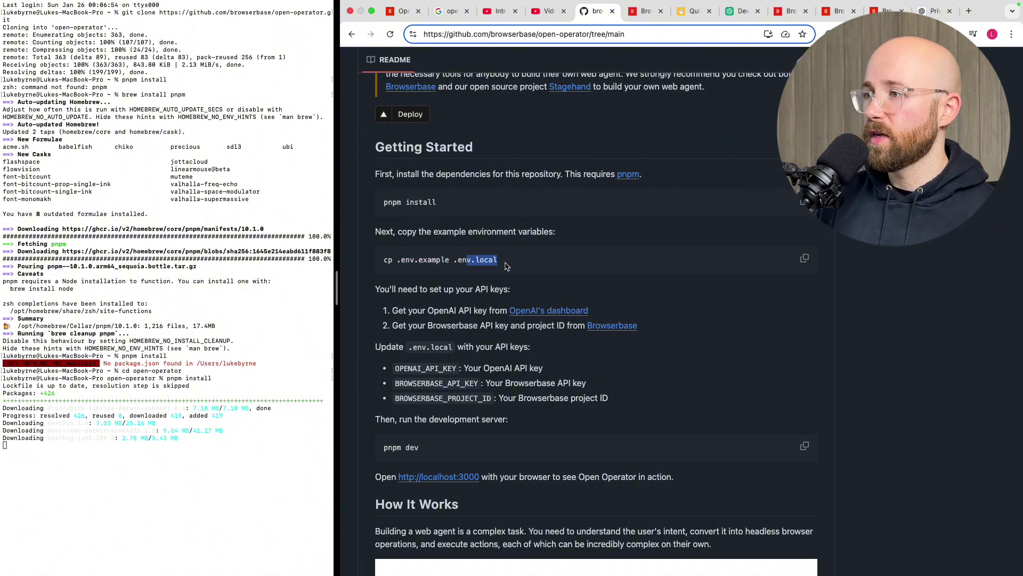
{"action": "left_click", "coordinate": [108, 383]}
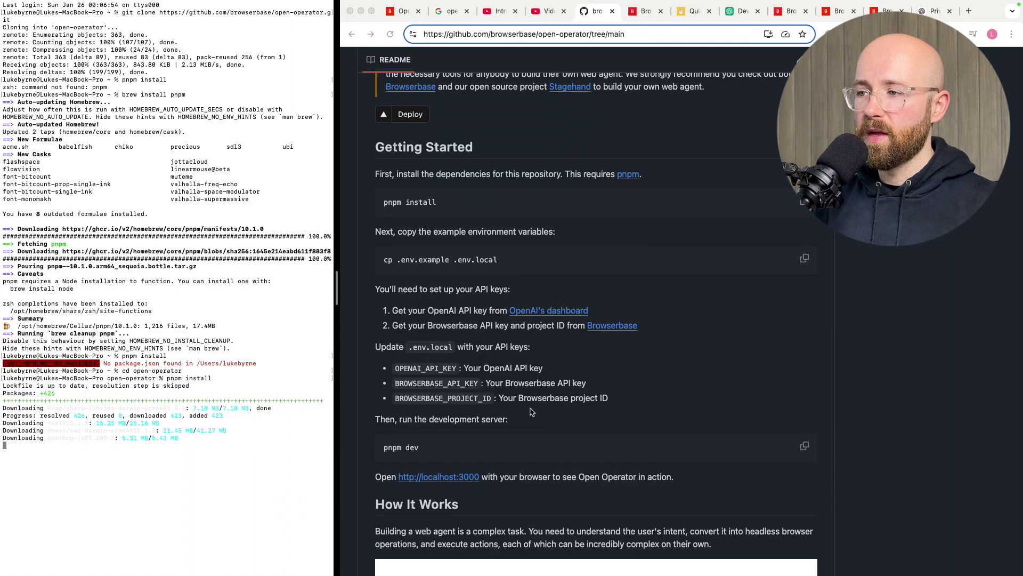
{"action": "scroll", "coordinate": [534, 413], "scroll_direction": "down", "scroll_amount": 2}
{"action": "left_click", "coordinate": [416, 318]}
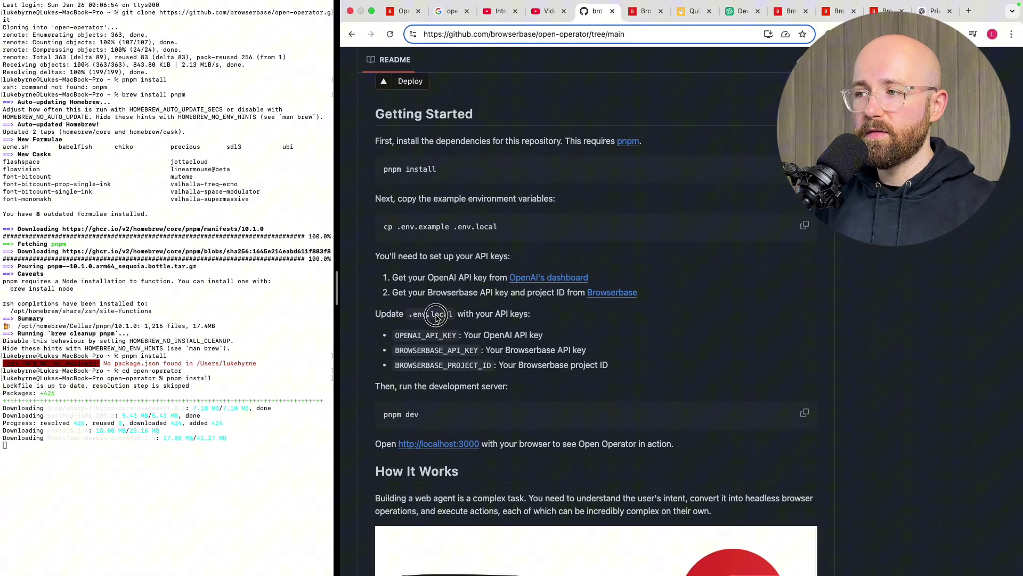
{"action": "left_click_drag", "start_coordinate": [453, 314], "coordinate": [415, 320]}
{"action": "left_click", "coordinate": [413, 322]}
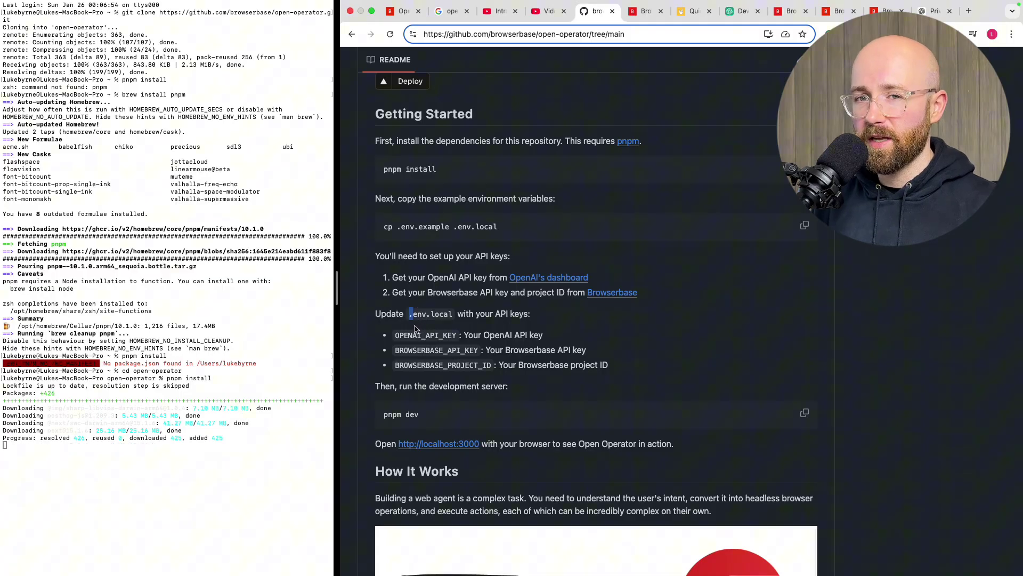
{"action": "left_click", "coordinate": [412, 319]}
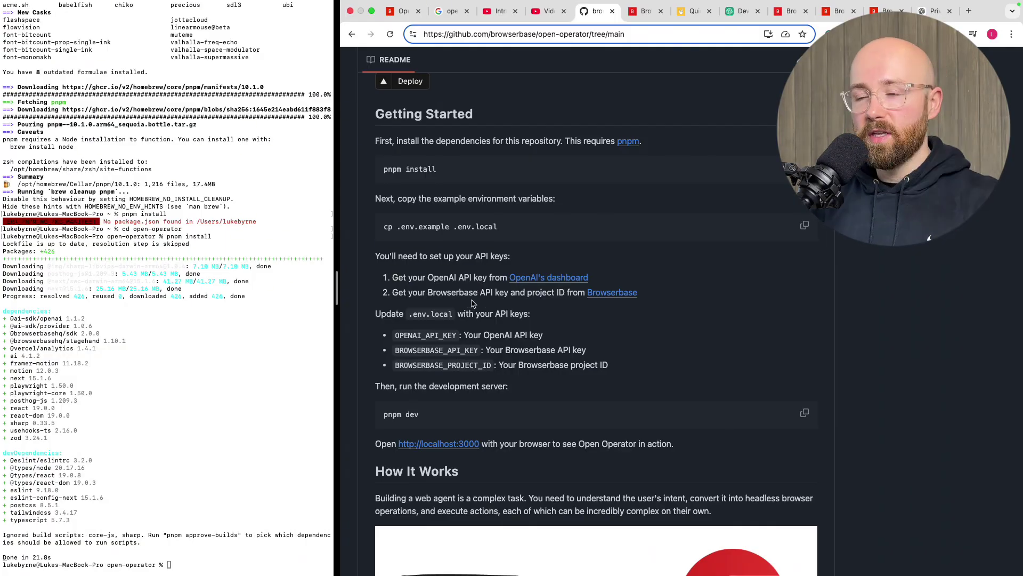
{"action": "left_click", "coordinate": [121, 404]}
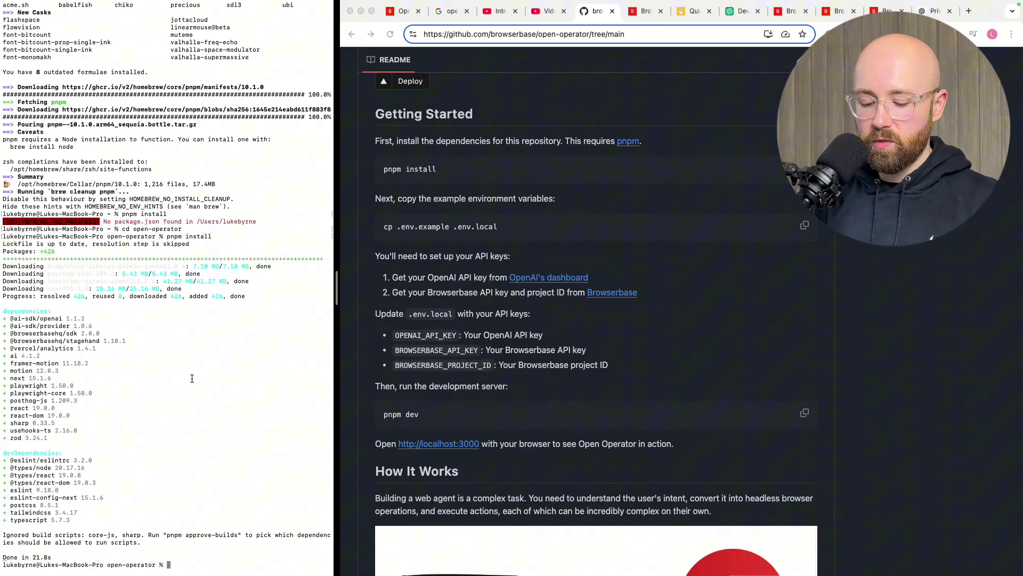
Open .env.example in vim and enter placeholder OpenAI and Browserbase key values
{"action": "type", "text": "vi"}
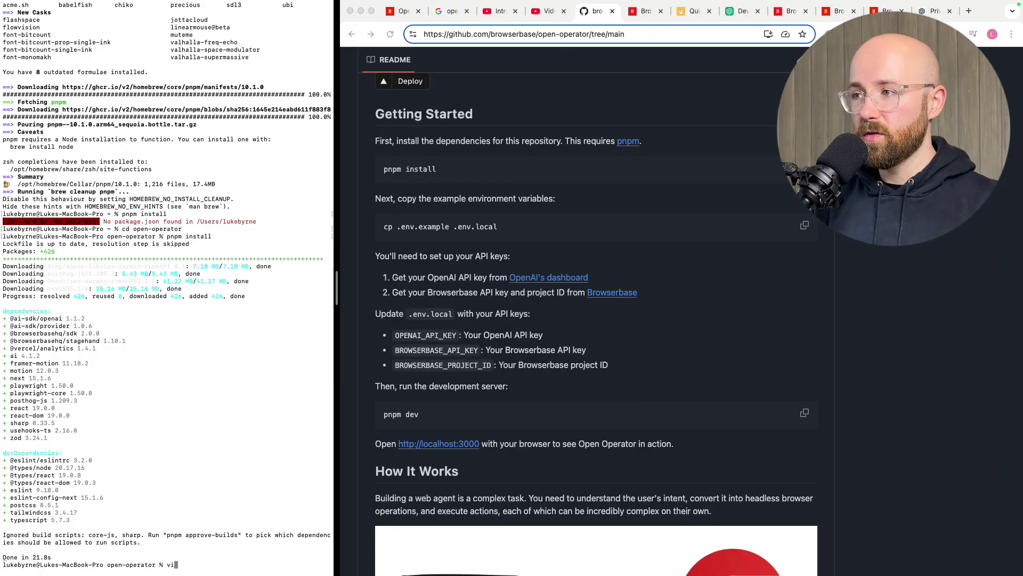
{"action": "type", "text": "m .env.example"}
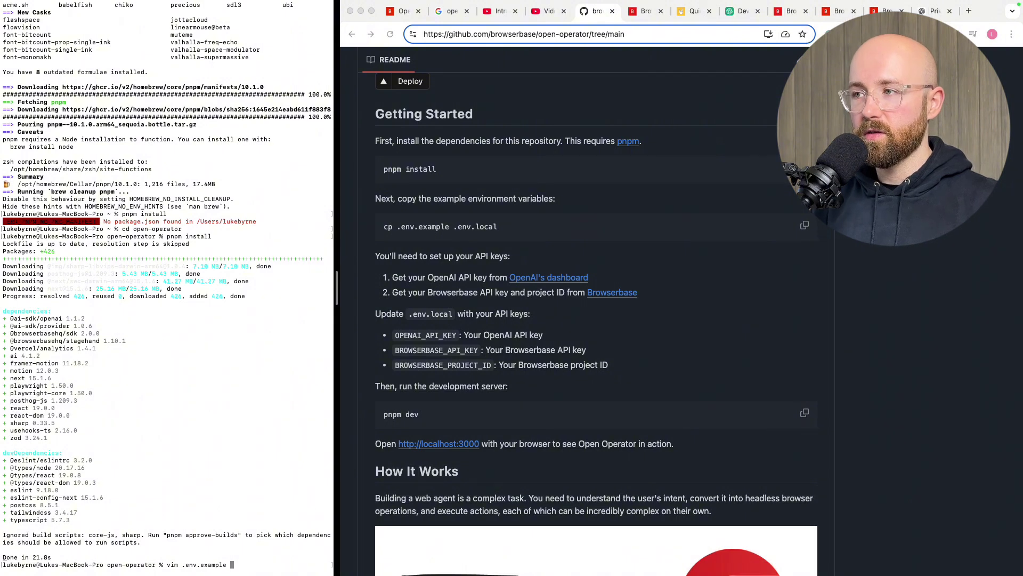
{"action": "key", "text": "Return"}
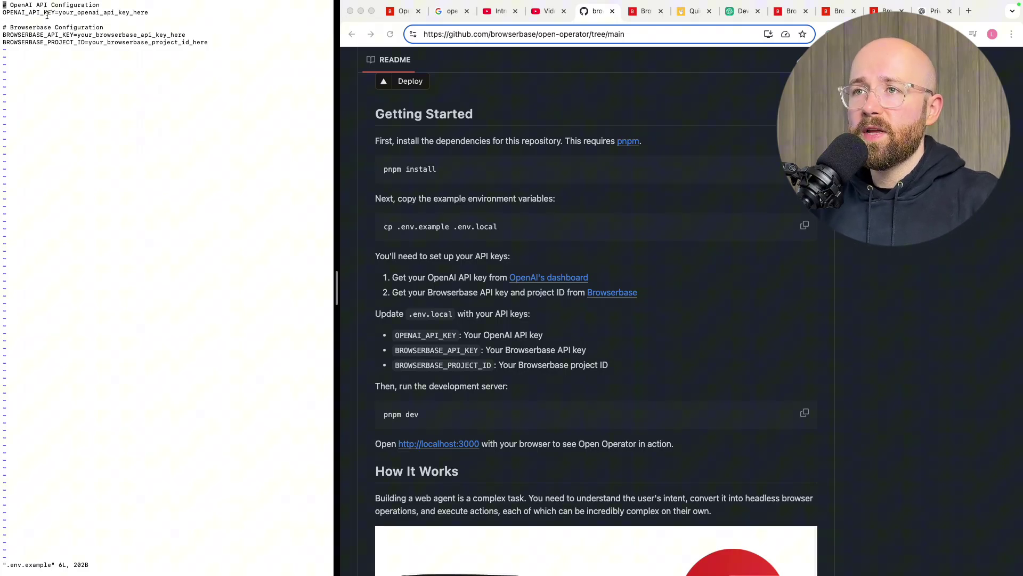
{"action": "key", "text": "j"}
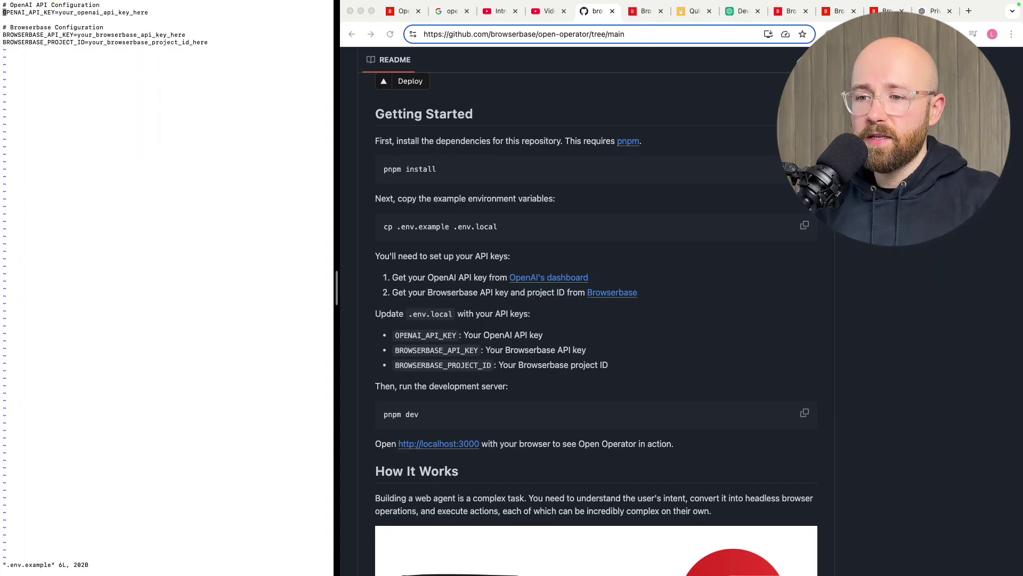
{"action": "key", "text": "i"}
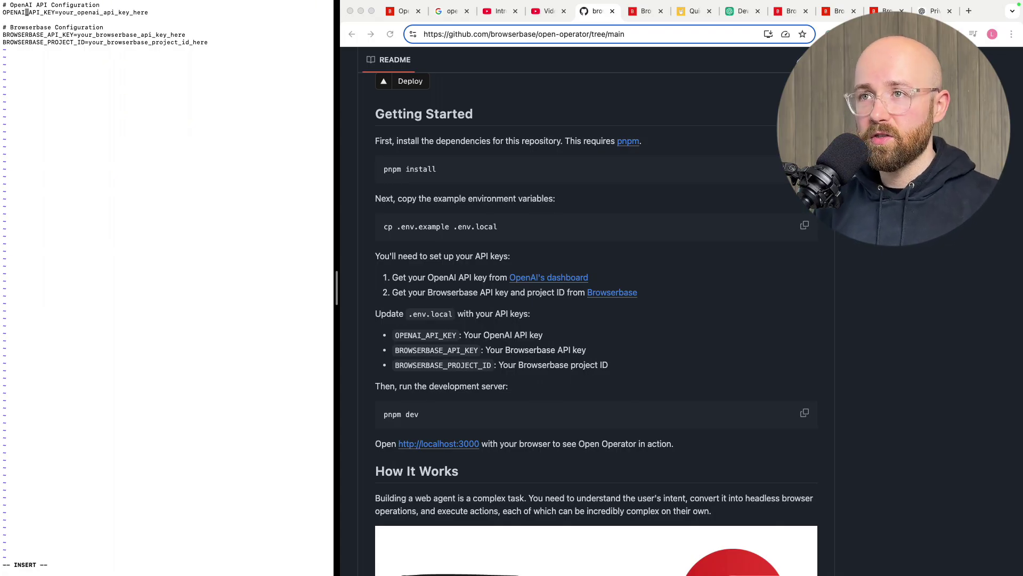
{"action": "key", "text": "Escape"}
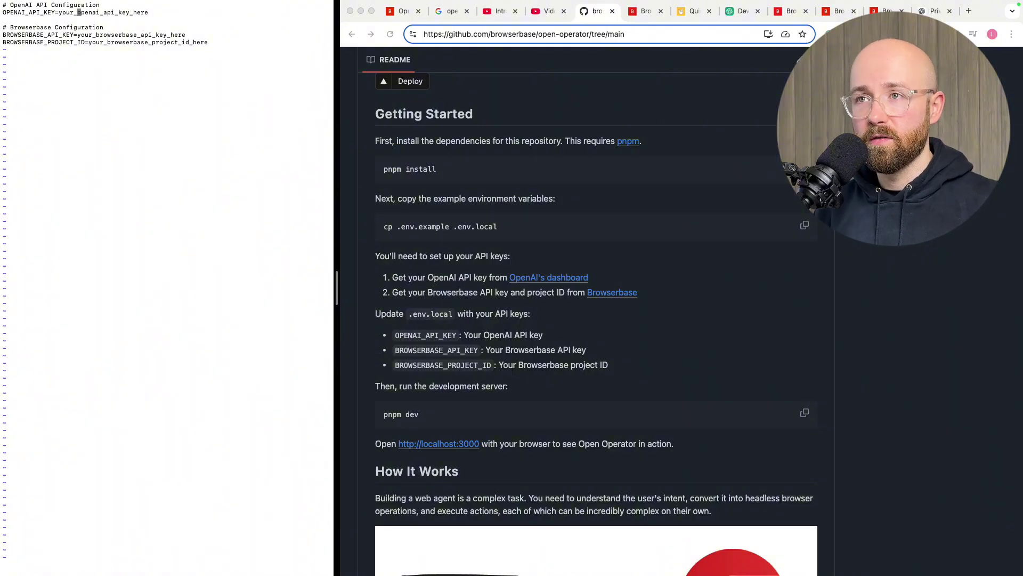
{"action": "left_click", "coordinate": [112, 11]}
{"action": "left_click", "coordinate": [4, 20]}
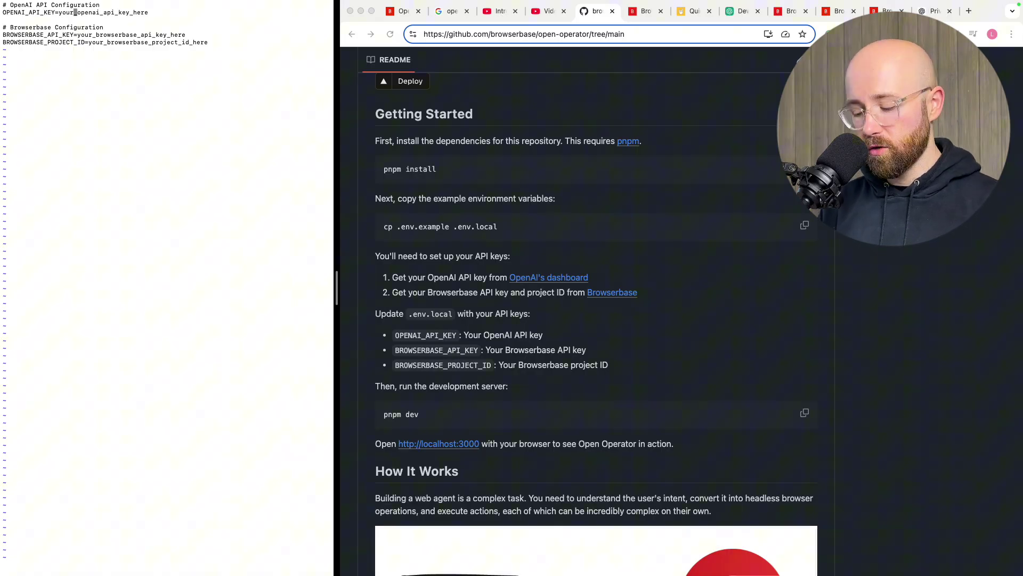
{"action": "key", "text": "x"}
{"action": "key", "text": "x"}
{"action": "key", "text": "x"}
{"action": "key", "text": "x"}
{"action": "key", "text": "x"}
{"action": "key", "text": "x"}
{"action": "key", "text": "x"}
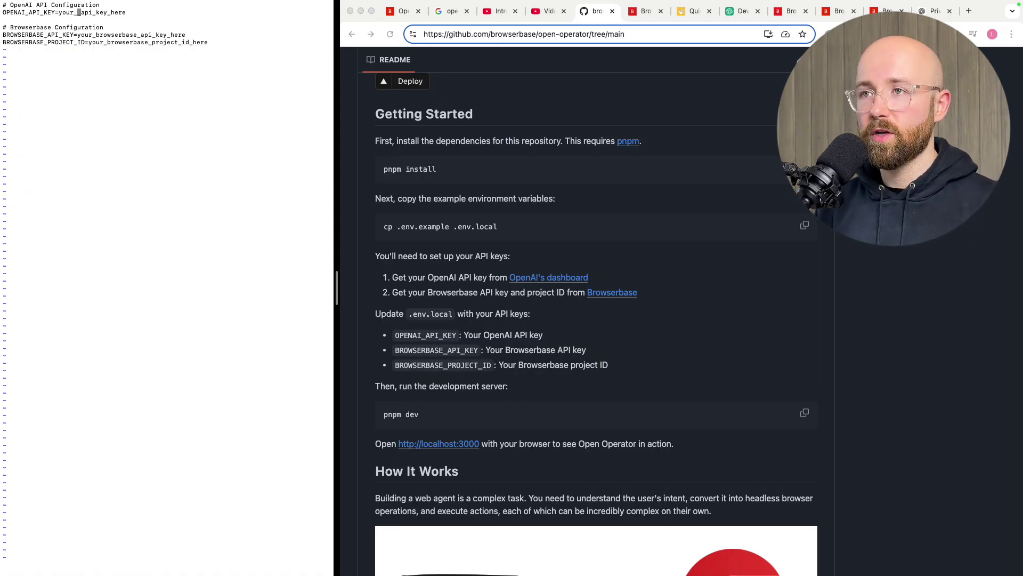
{"action": "type", "text": "itrhyhdbg_"}
{"action": "key", "text": "Down"}
{"action": "key", "text": "Down"}
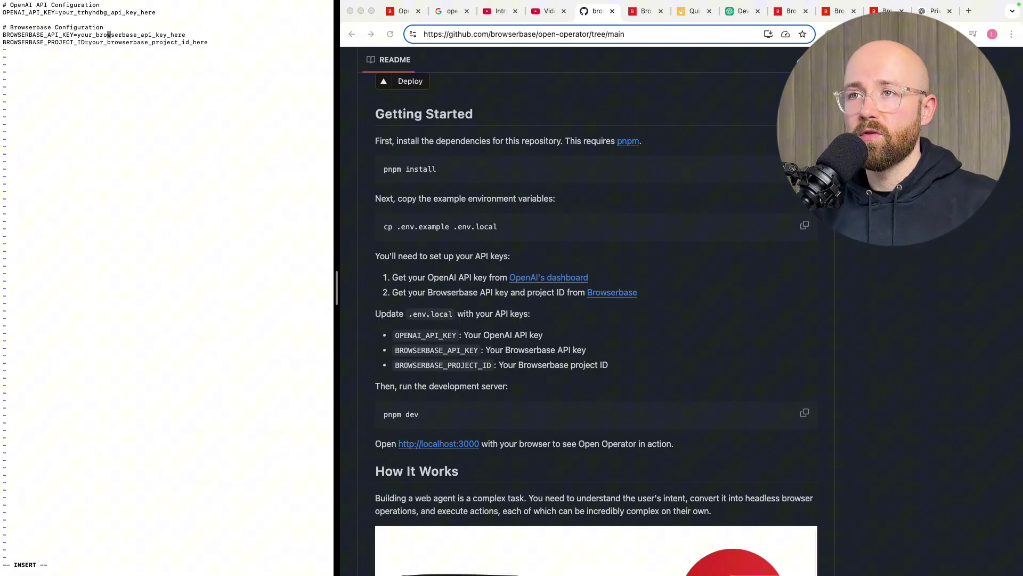
{"action": "type", "text": "iiiii"}
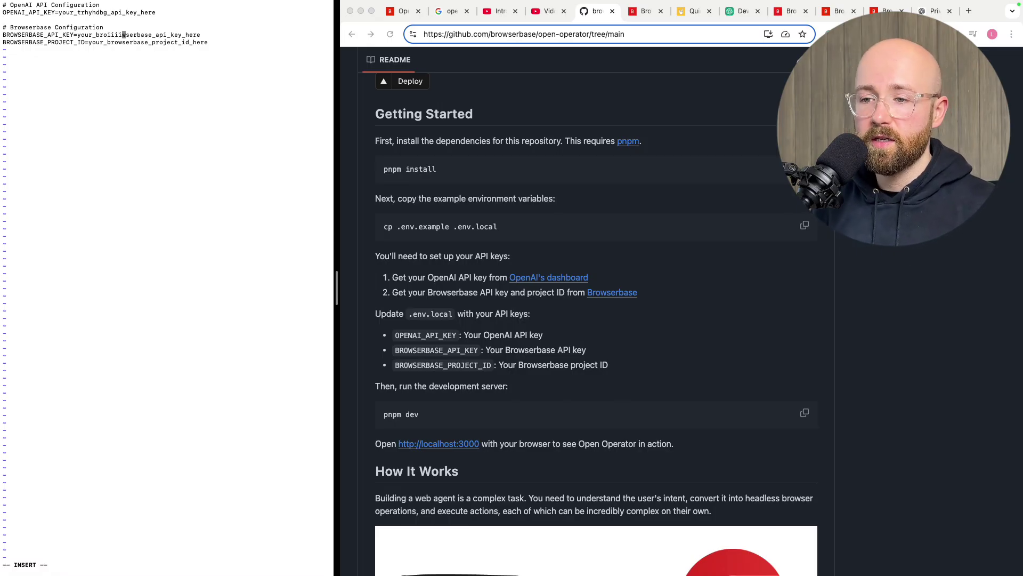
{"action": "key", "text": "Escape"}
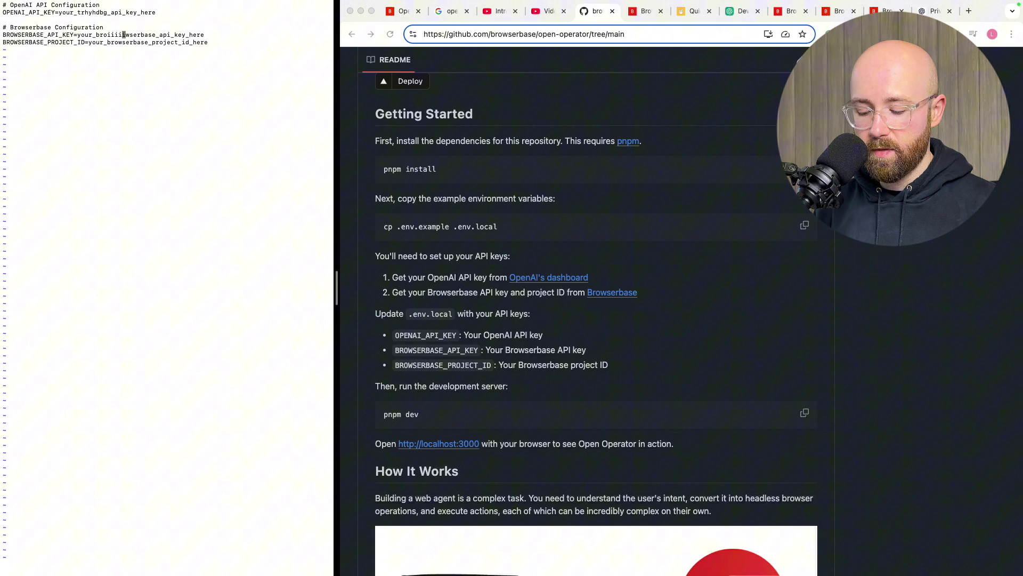
Save and exit vim with :wq, then reopen .env.example and quit without saving
{"action": "key", "text": "shift+semicolon"}
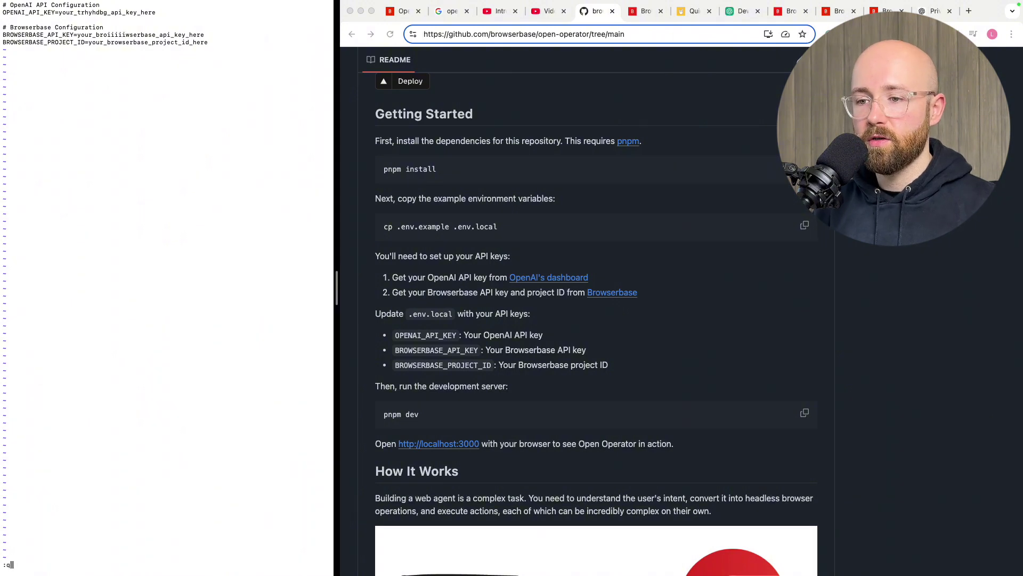
{"action": "key", "text": "Return"}
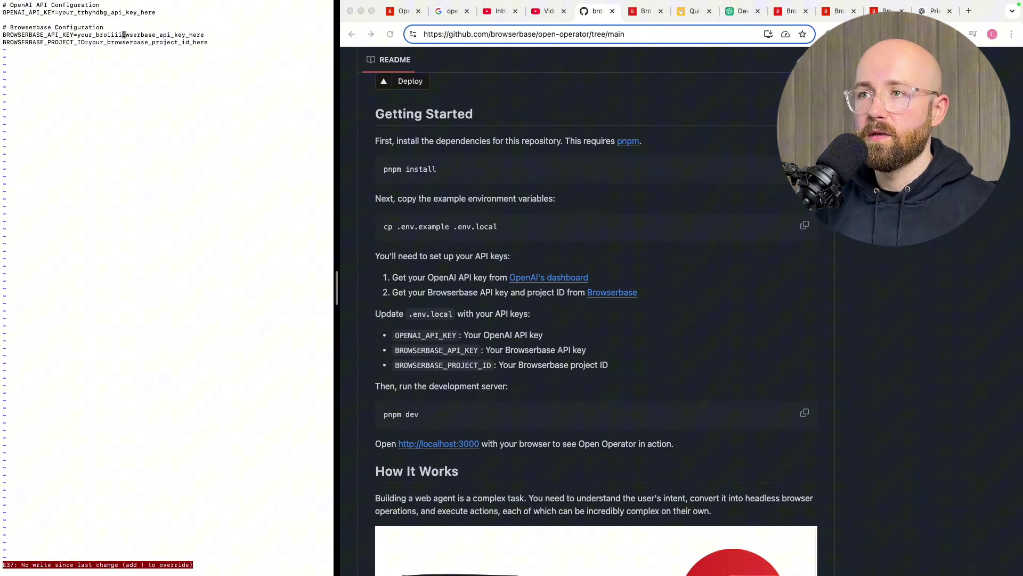
{"action": "key", "text": "shift+semicolon"}
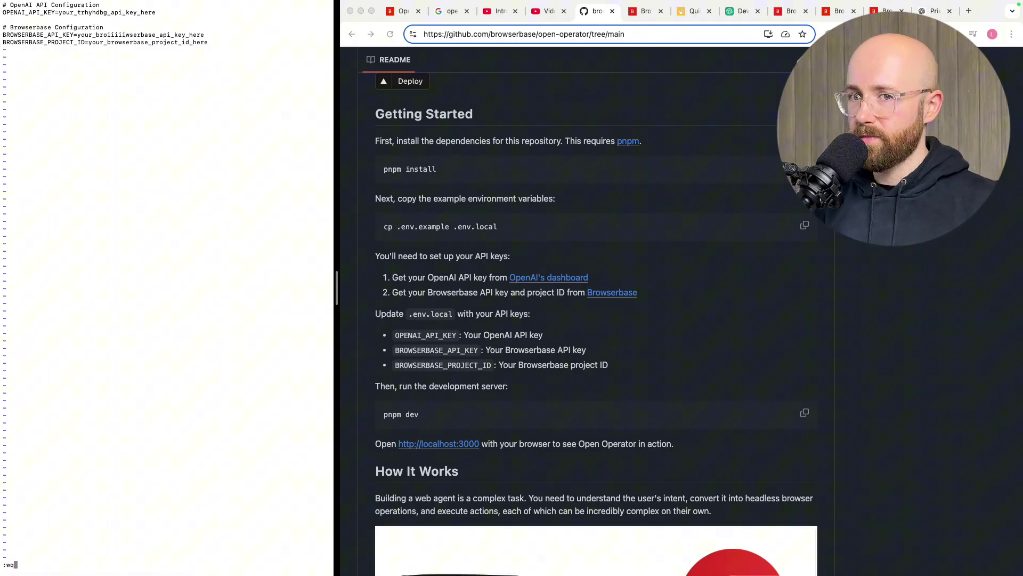
{"action": "key", "text": "Return"}
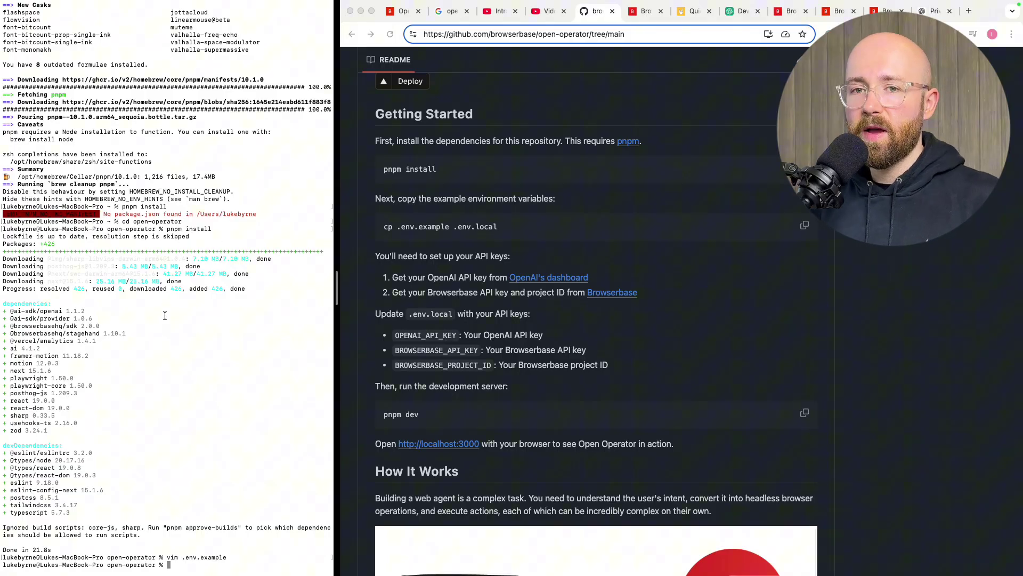
{"action": "key", "text": "Up"}
{"action": "key", "text": "Return"}
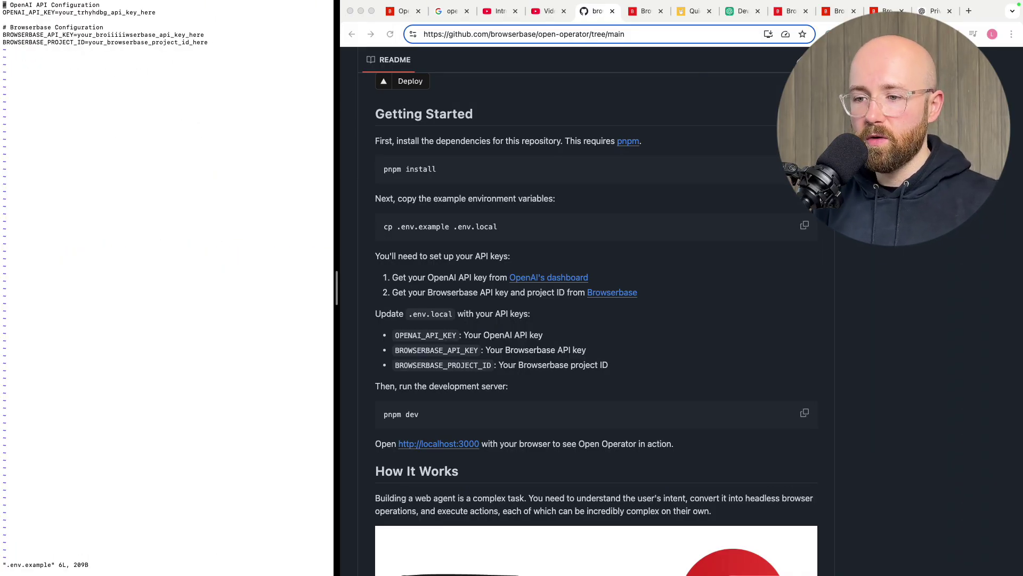
{"action": "type", "text": ":q!"}
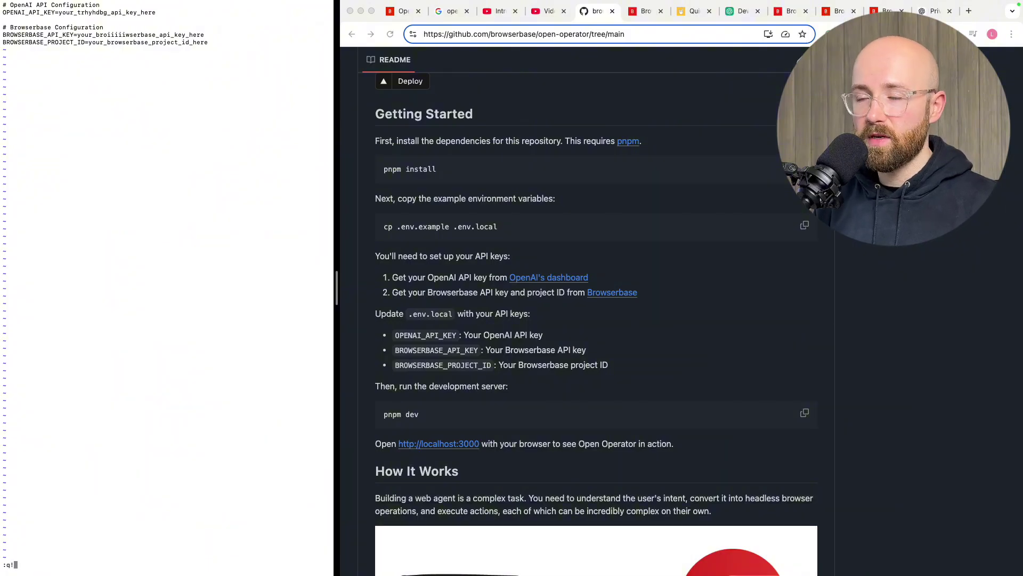
{"action": "key", "text": "Return"}
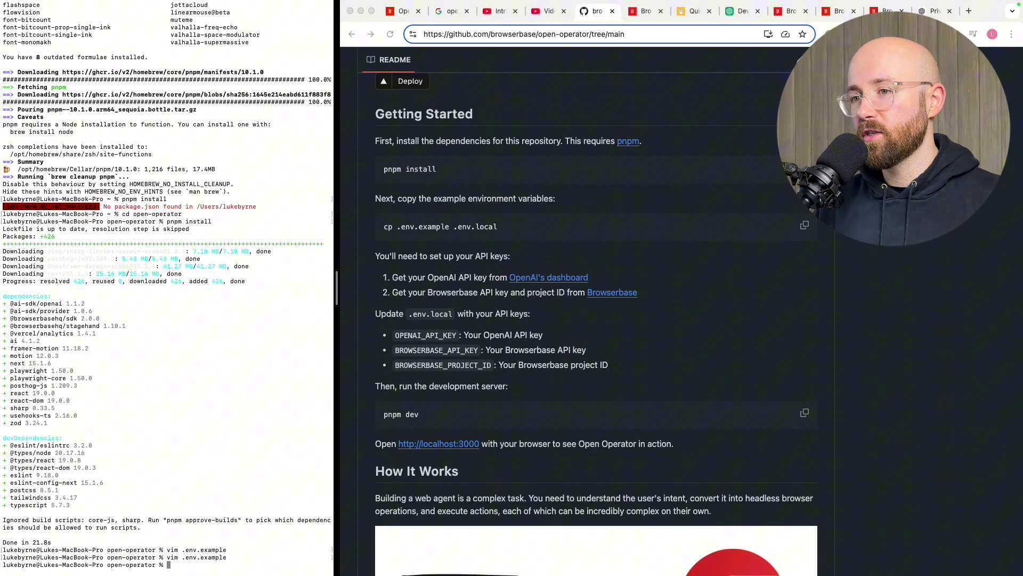
Open OpenAI's API keys dashboard from the README, then return to the README
{"action": "left_click", "coordinate": [566, 306]}
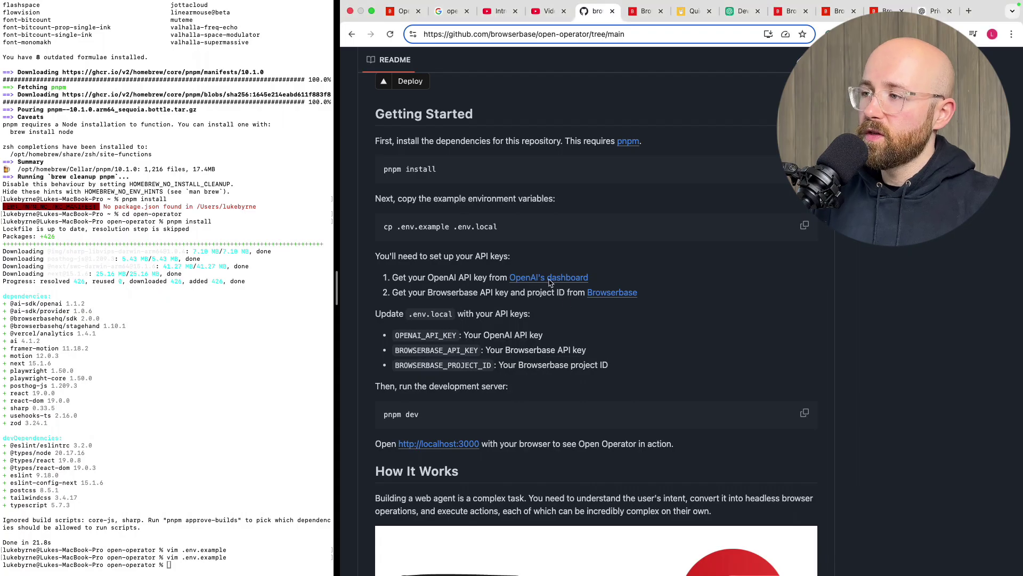
{"action": "left_click", "coordinate": [547, 278]}
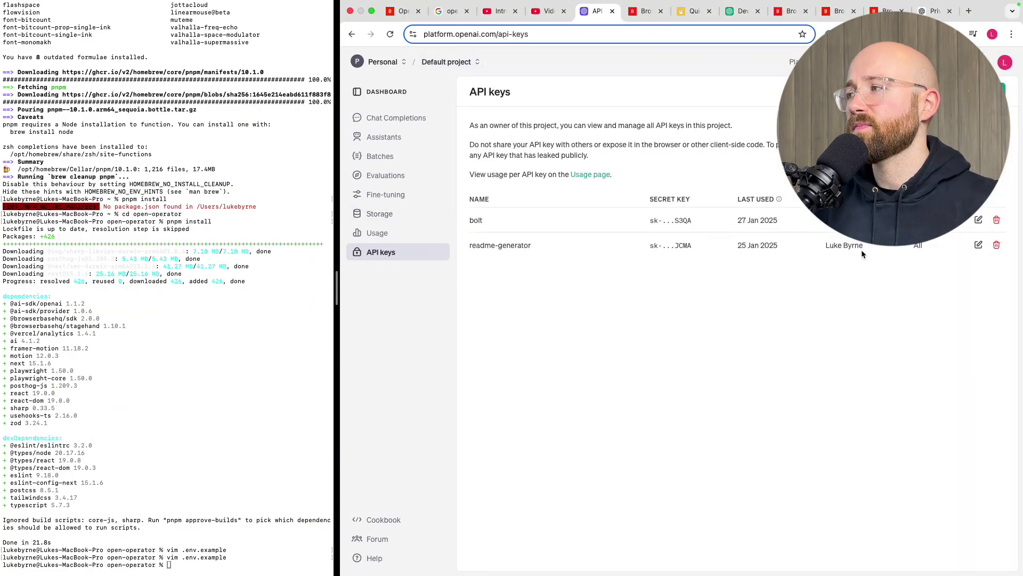
{"action": "left_click", "coordinate": [352, 34]}
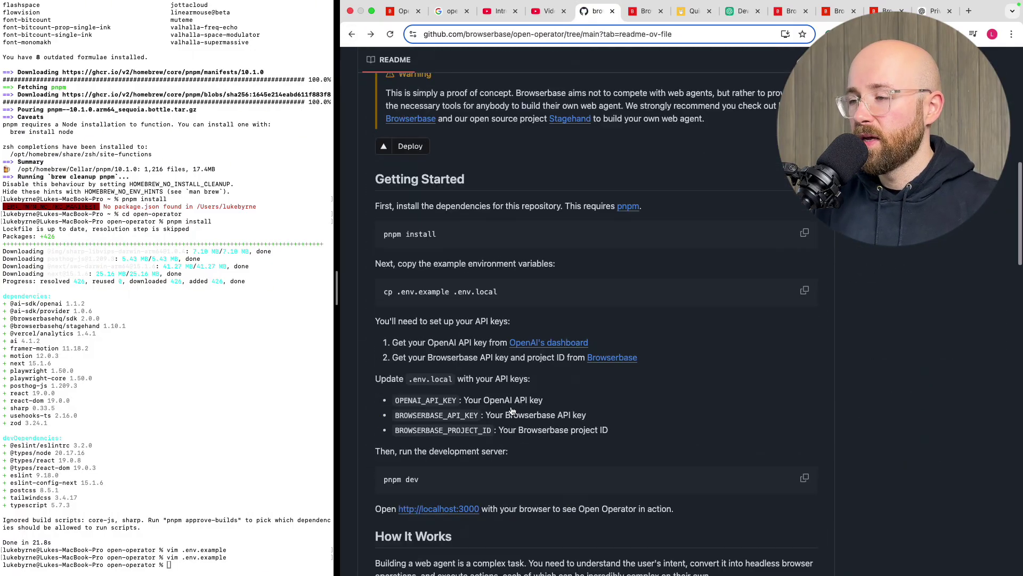
Visit the Browserbase website from the README link and come back
{"action": "scroll", "coordinate": [512, 409], "scroll_direction": "down", "scroll_amount": 3}
{"action": "left_click", "coordinate": [610, 186]}
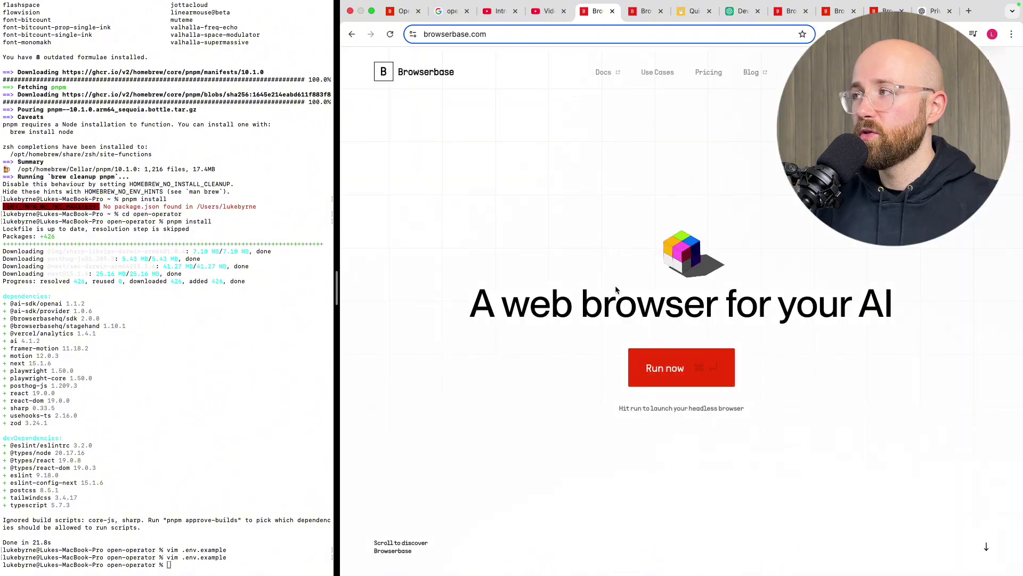
{"action": "left_click", "coordinate": [352, 34]}
Scroll through the README setup steps down to pnpm dev, then switch to Open Operator
{"action": "scroll", "coordinate": [580, 305], "scroll_direction": "down", "scroll_amount": 15}
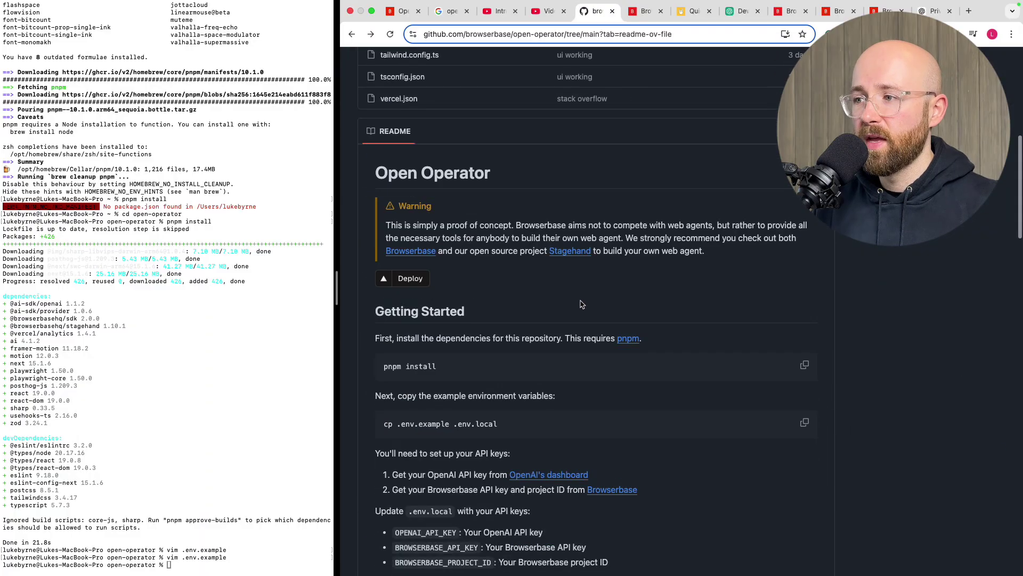
{"action": "scroll", "coordinate": [581, 305], "scroll_direction": "down", "scroll_amount": 4}
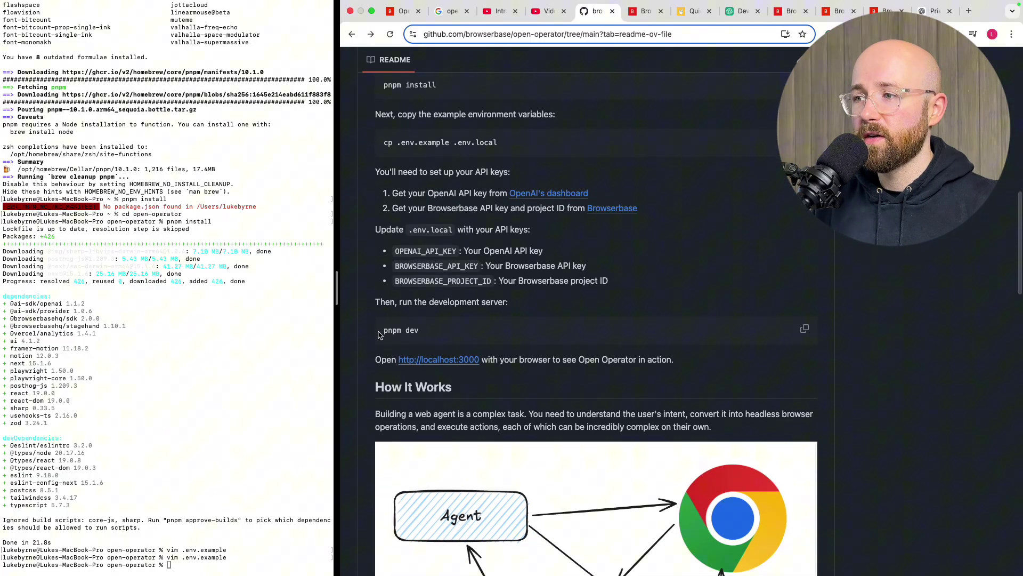
{"action": "left_click_drag", "start_coordinate": [382, 330], "coordinate": [429, 335]}
{"action": "left_click", "coordinate": [455, 330]}
{"action": "scroll", "coordinate": [458, 320], "scroll_direction": "down", "scroll_amount": 2}
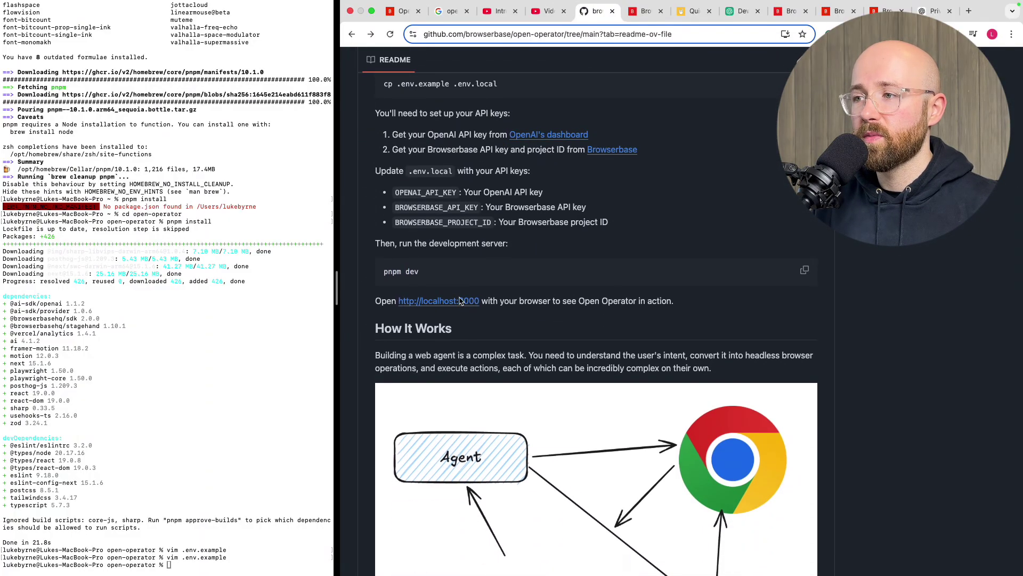
{"action": "left_click", "coordinate": [646, 11]}
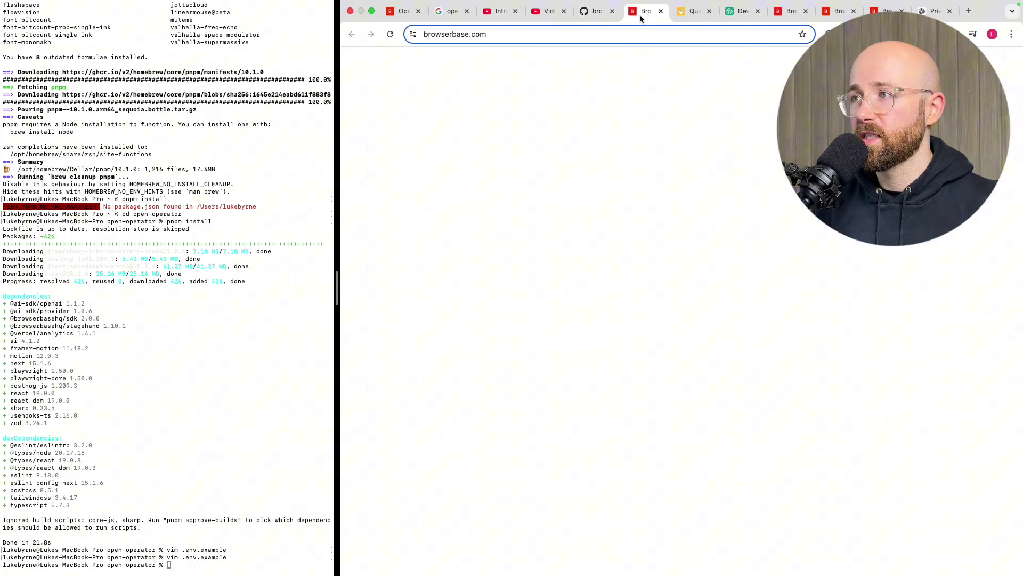
{"action": "left_click", "coordinate": [406, 12]}
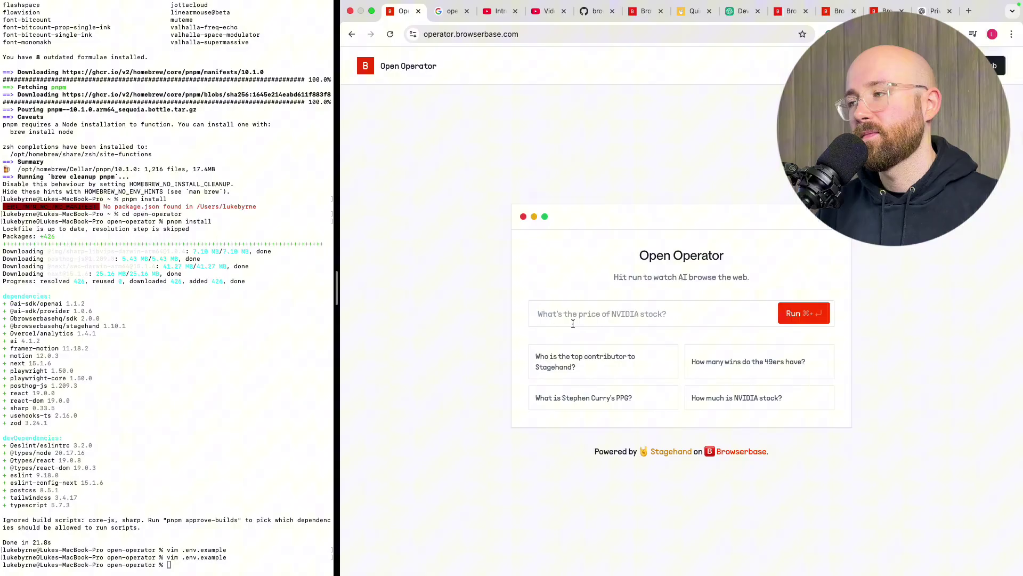
{"action": "left_click", "coordinate": [586, 317]}
{"action": "left_click", "coordinate": [895, 248]}
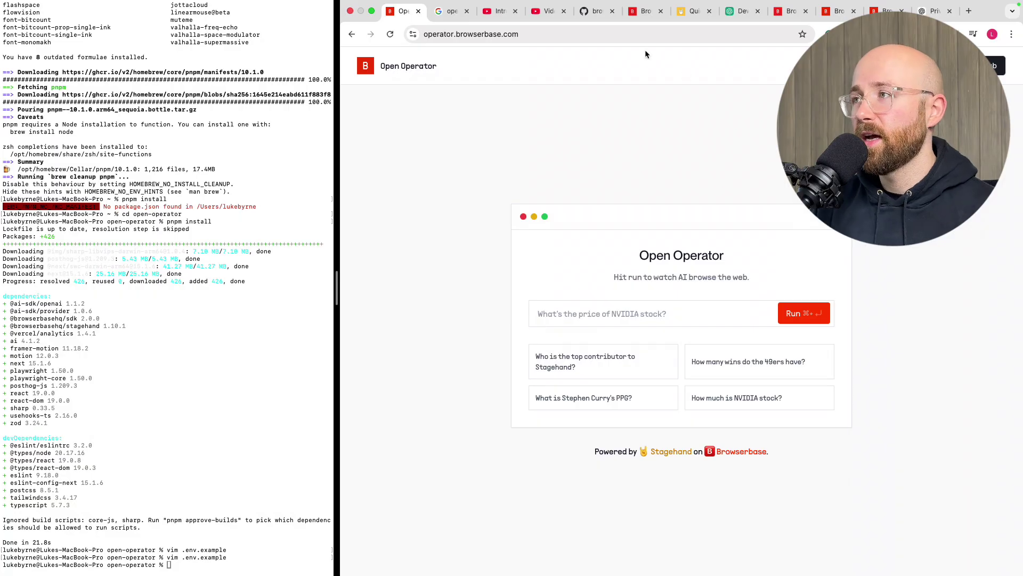
{"action": "left_click", "coordinate": [600, 15]}
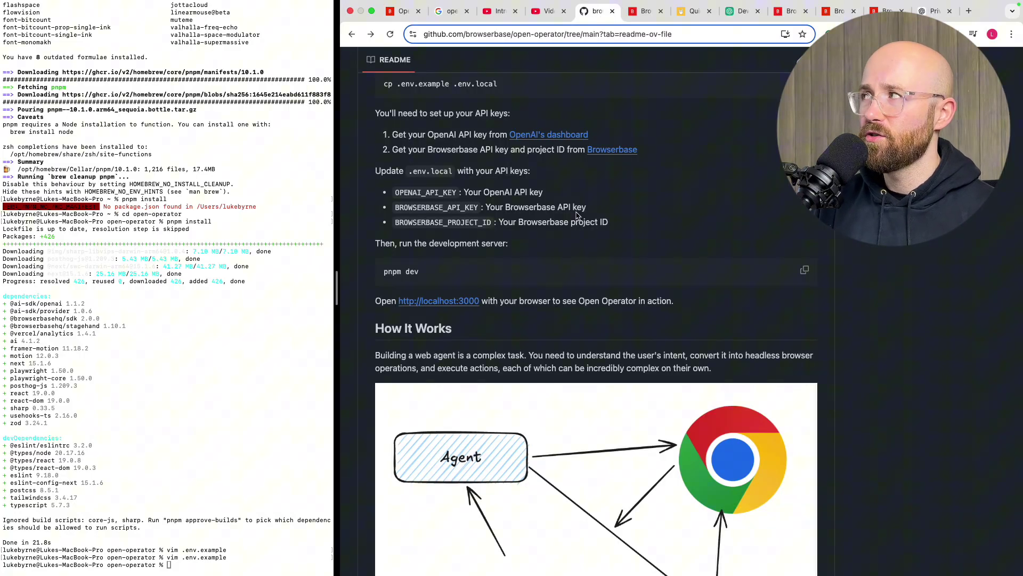
{"action": "scroll", "coordinate": [573, 218], "scroll_direction": "up", "scroll_amount": 15}
{"action": "scroll", "coordinate": [586, 223], "scroll_direction": "down", "scroll_amount": 2}
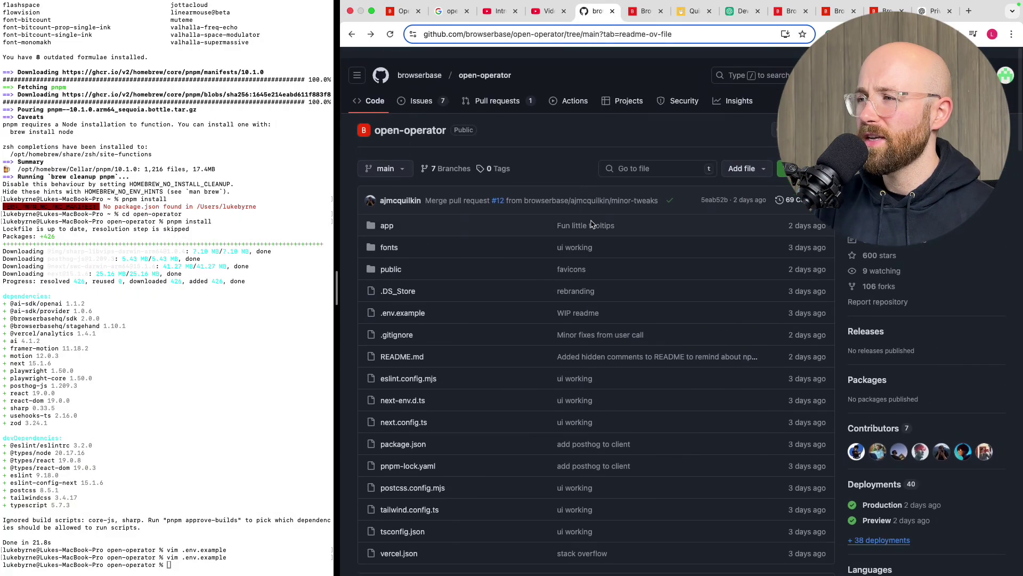
{"action": "scroll", "coordinate": [590, 223], "scroll_direction": "up", "scroll_amount": 3}
{"action": "left_click_drag", "start_coordinate": [787, 216], "coordinate": [823, 547]}
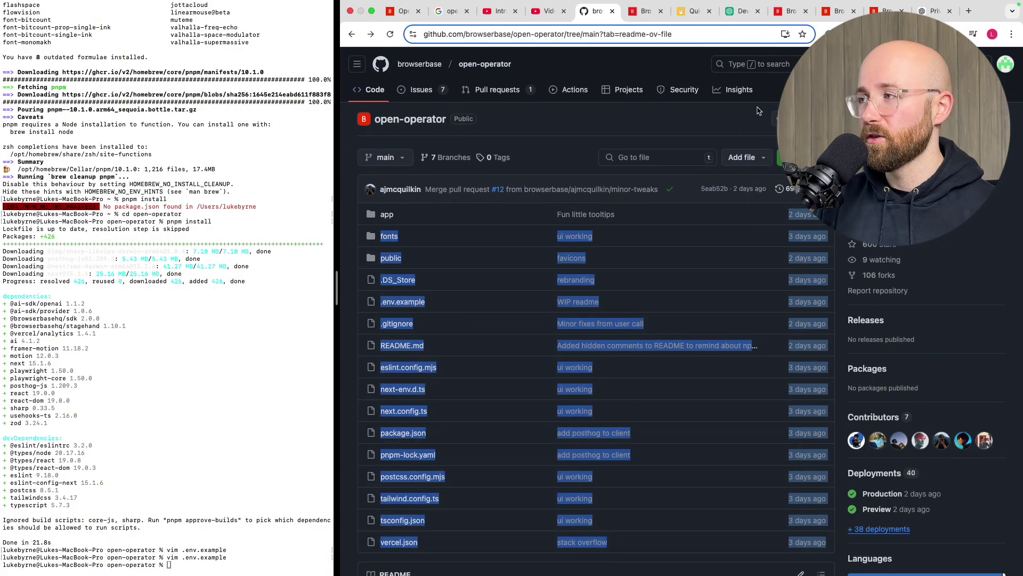
{"action": "left_click", "coordinate": [738, 113]}
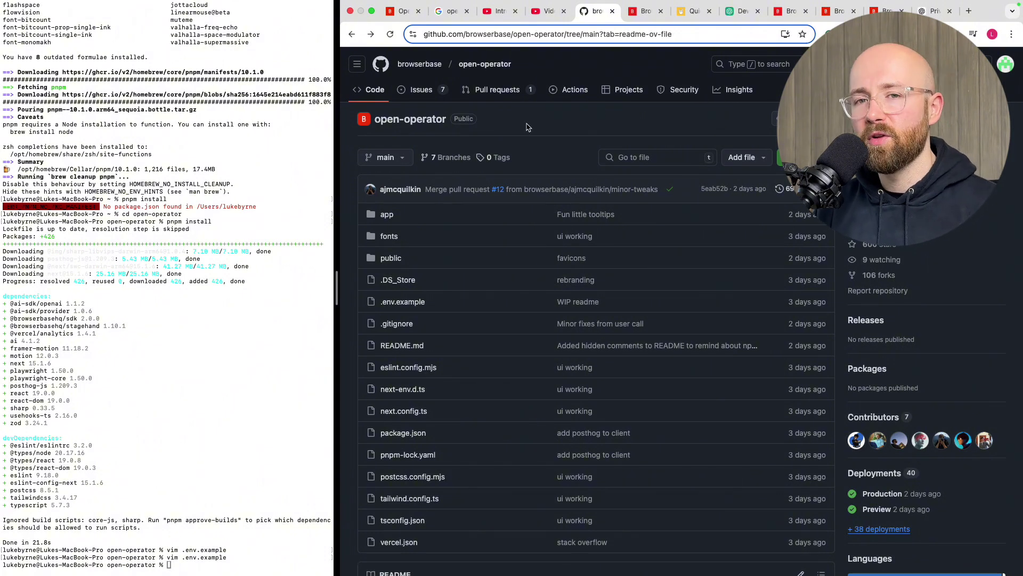
{"action": "left_click", "coordinate": [404, 12]}
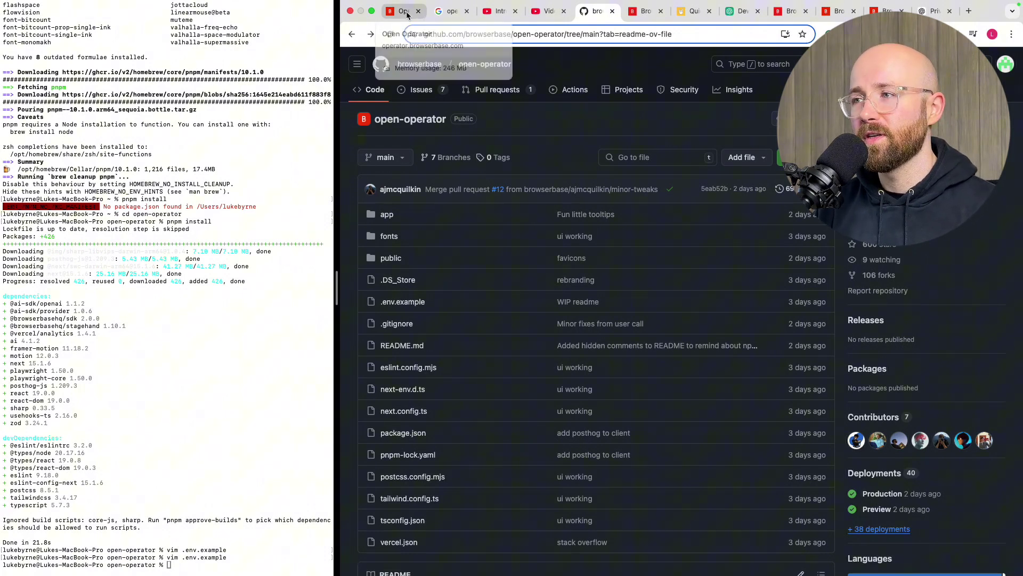
{"action": "left_click", "coordinate": [598, 318]}
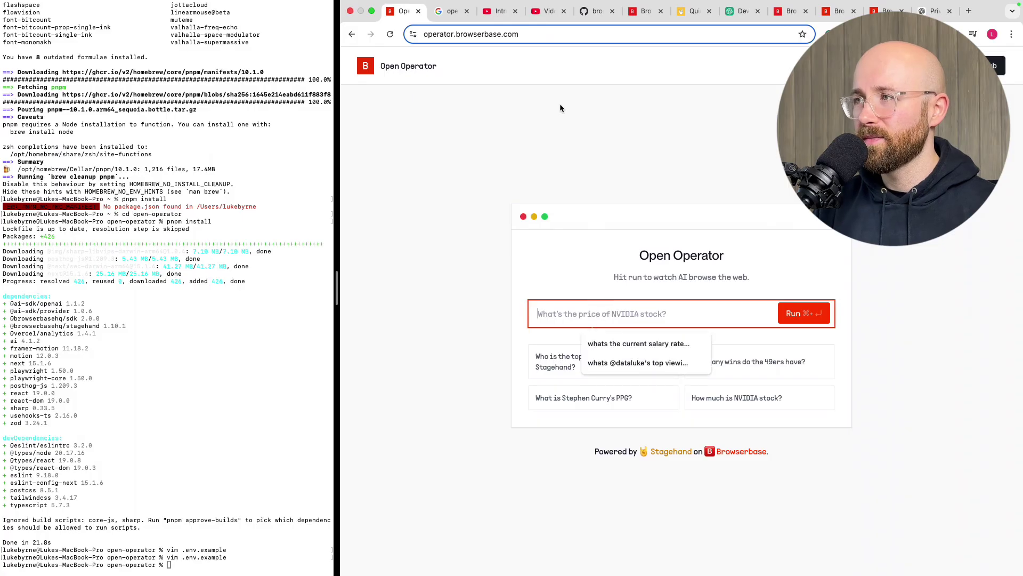
Submit the prompt 'buy me some groceries from instacart; soy milk, porridge, maple syrup, cinnamon'
{"action": "key", "text": "super+3"}
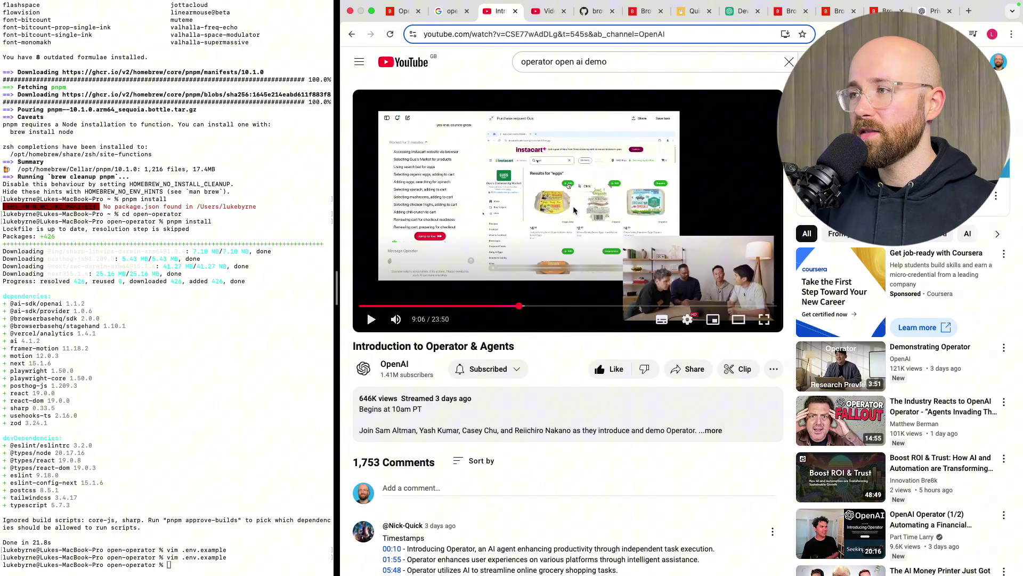
{"action": "key", "text": "super+1"}
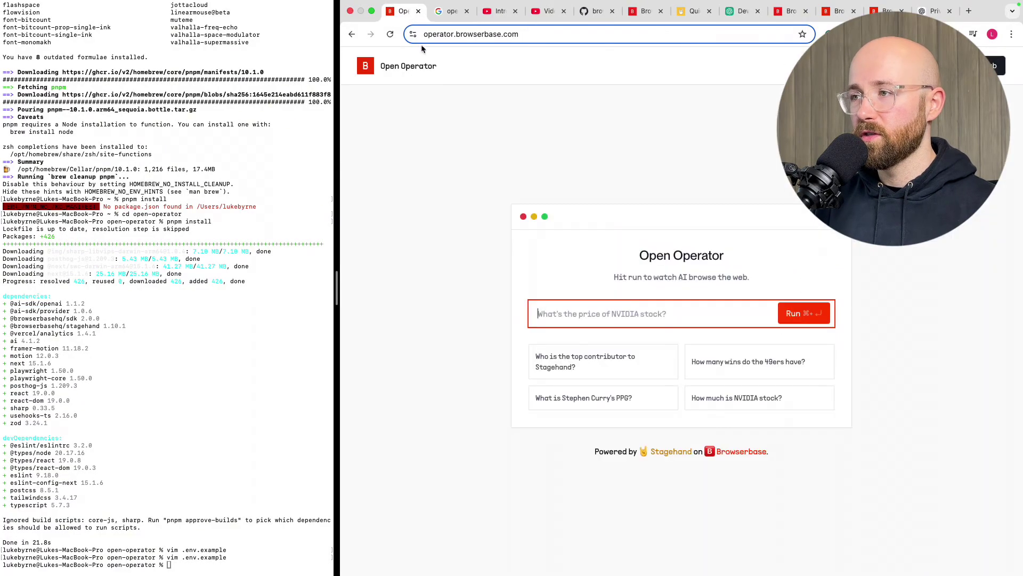
{"action": "left_click", "coordinate": [584, 314]}
{"action": "type", "text": "buy m"}
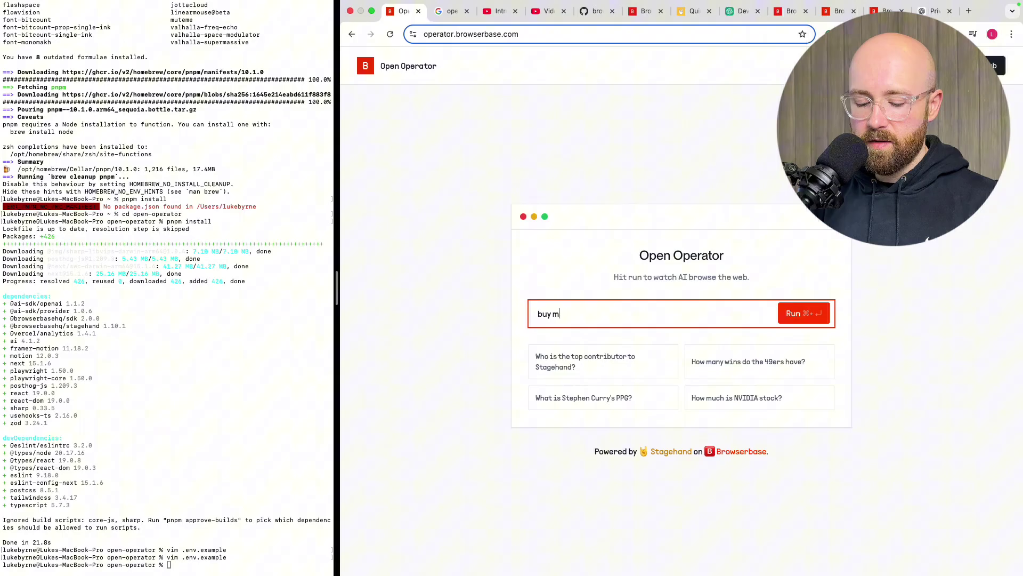
{"action": "type", "text": "e some grocerie"}
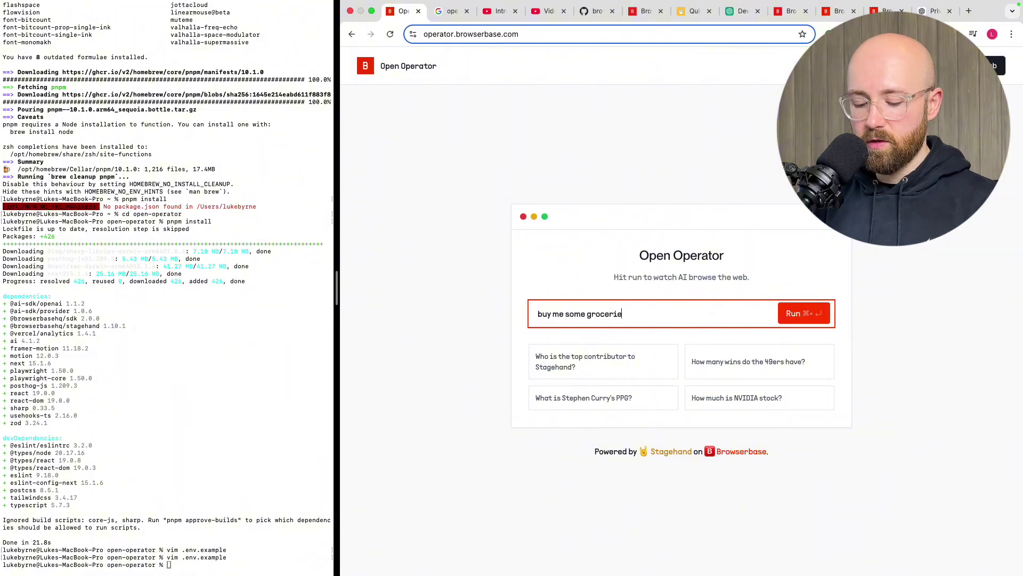
{"action": "type", "text": "s from ins"}
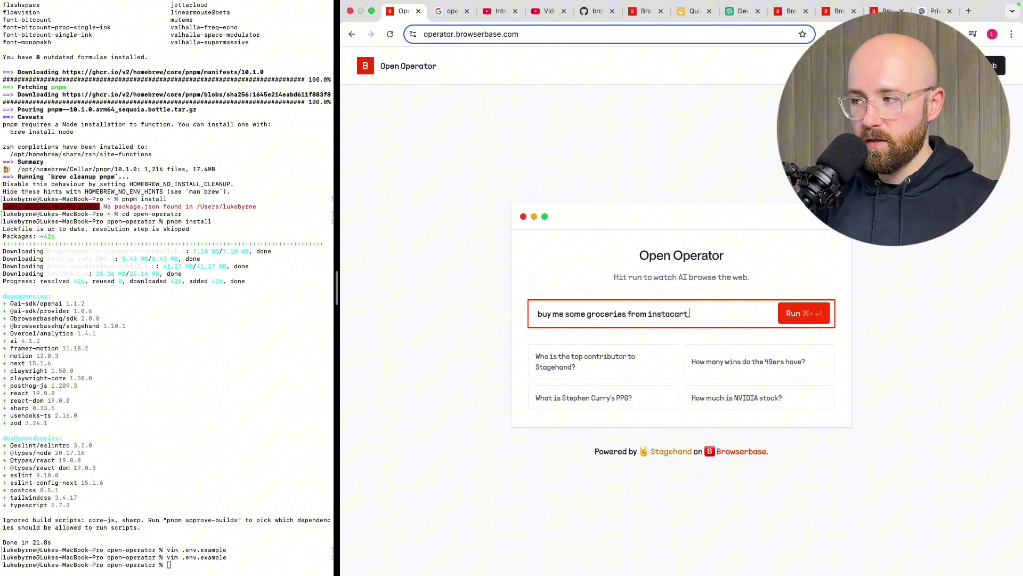
{"action": "type", "text": "tacart; "}
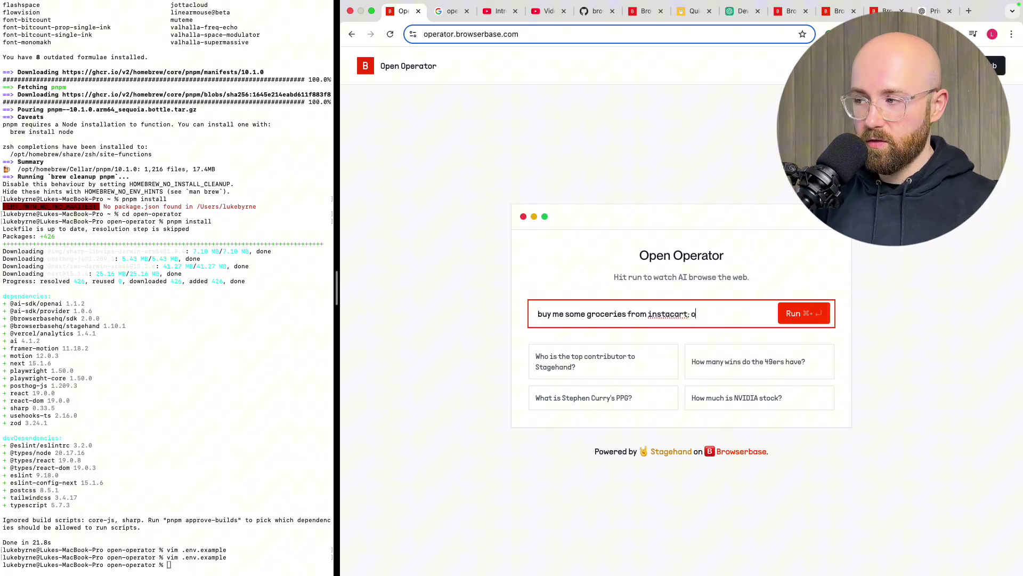
{"action": "type", "text": "soy milk"}
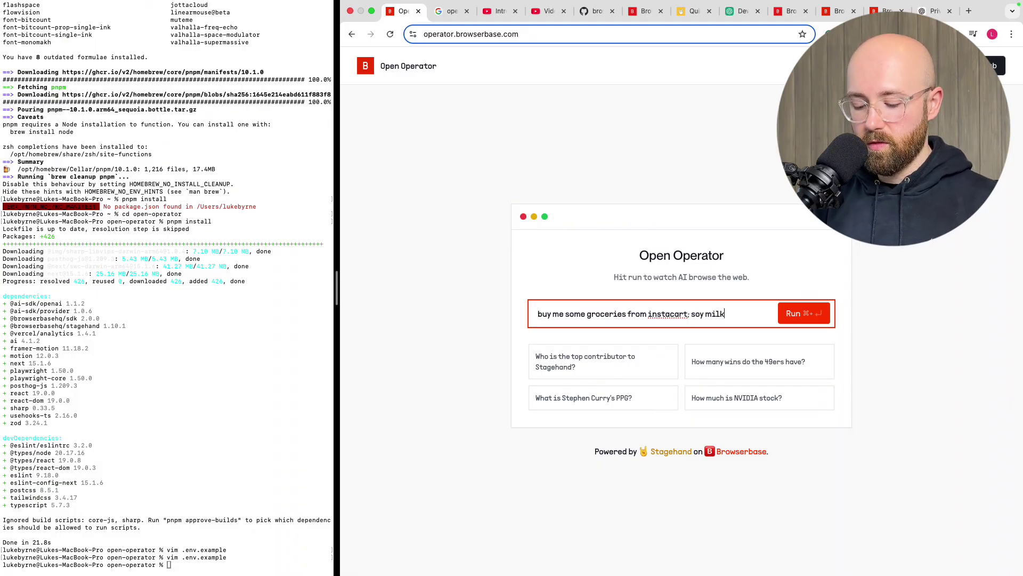
{"action": "type", "text": ", porridge, map"}
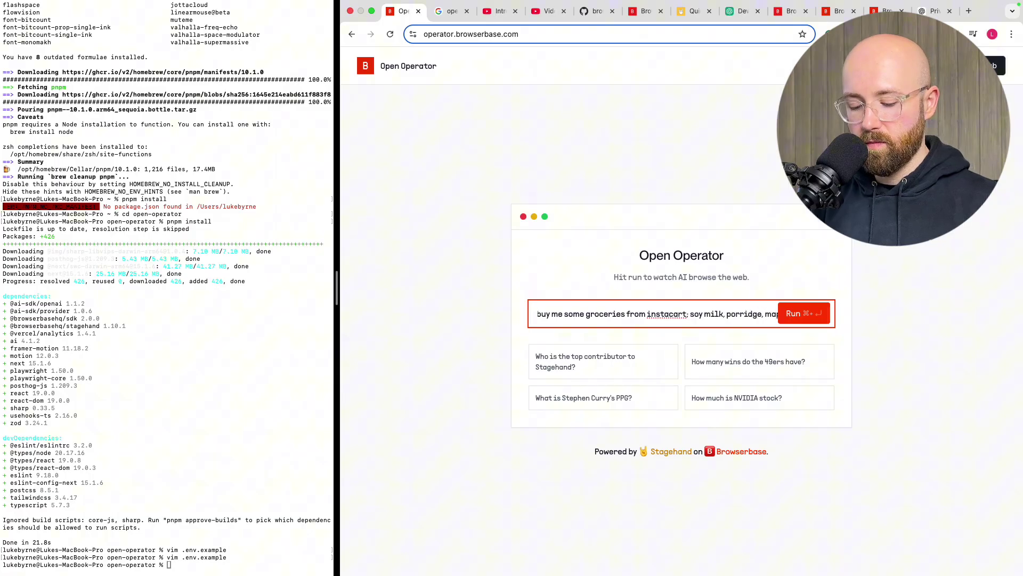
{"action": "type", "text": "le syrup, cinnamon"}
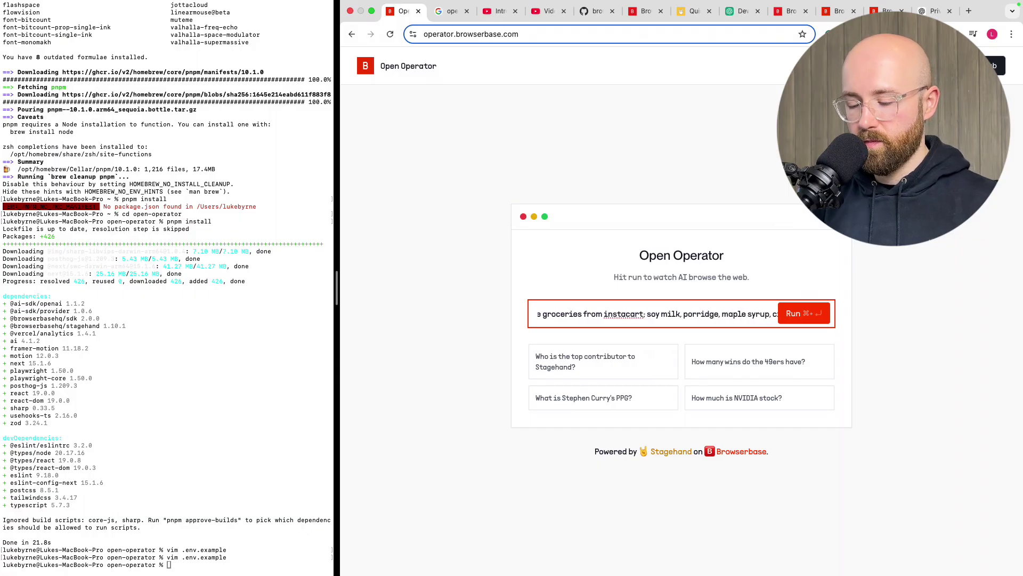
{"action": "key", "text": "Return"}
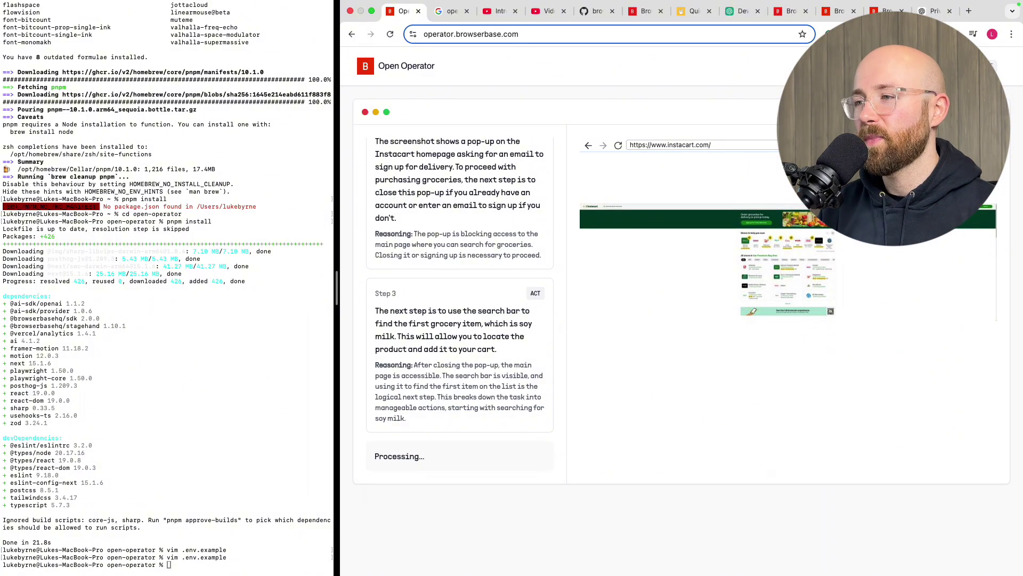
Scroll the steps panel up and down to read the agent's reasoning for Steps 1–3
{"action": "scroll", "coordinate": [518, 273], "scroll_direction": "up", "scroll_amount": 2}
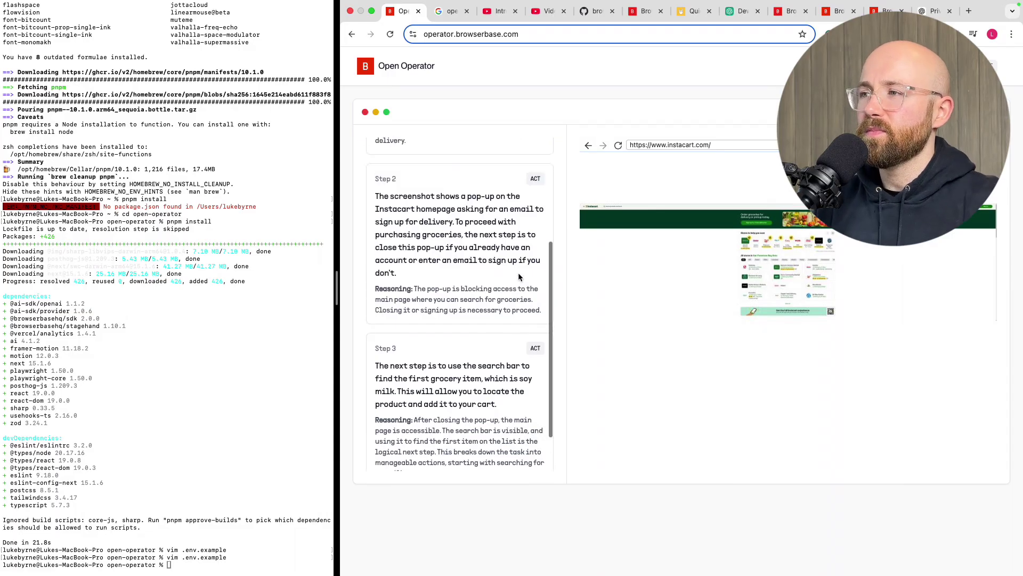
{"action": "scroll", "coordinate": [518, 273], "scroll_direction": "up", "scroll_amount": 5}
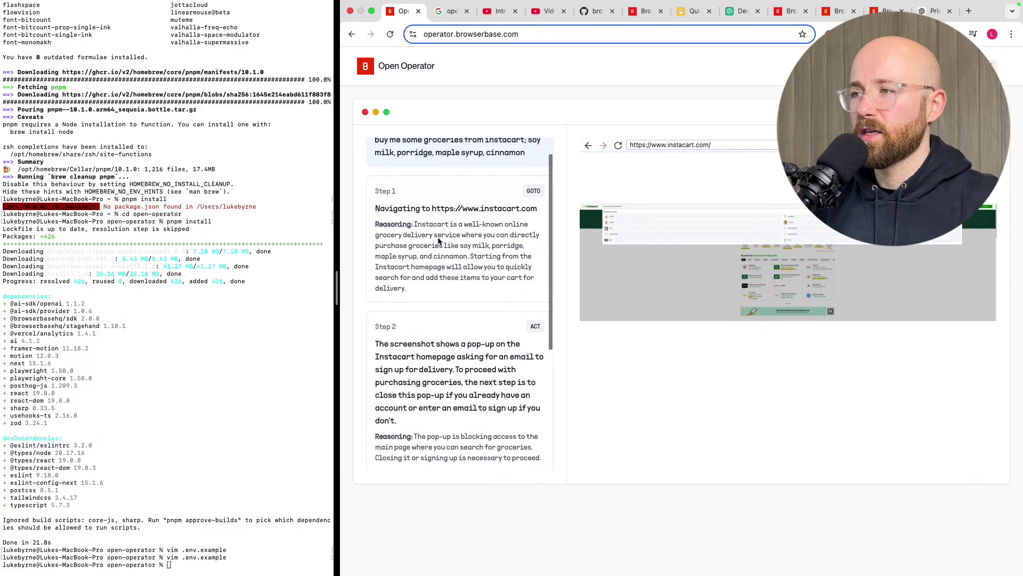
{"action": "scroll", "coordinate": [440, 241], "scroll_direction": "down", "scroll_amount": 2}
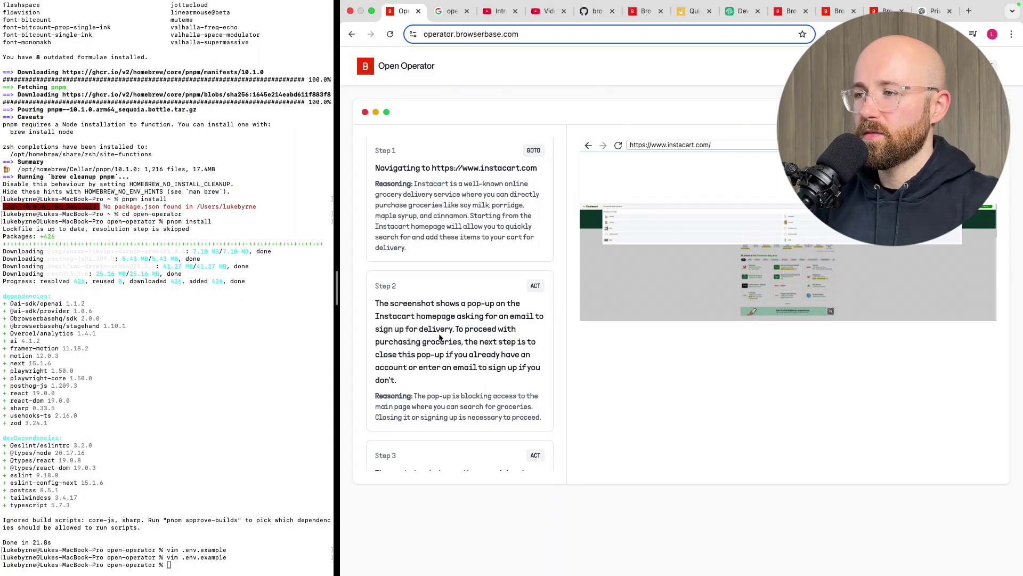
{"action": "scroll", "coordinate": [439, 336], "scroll_direction": "down", "scroll_amount": 1}
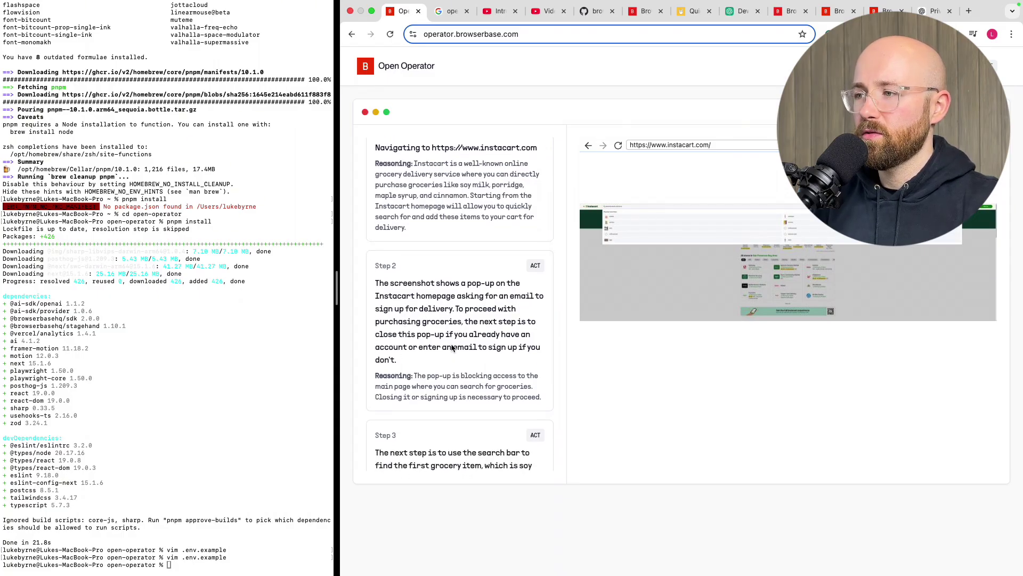
{"action": "scroll", "coordinate": [451, 348], "scroll_direction": "down", "scroll_amount": 1}
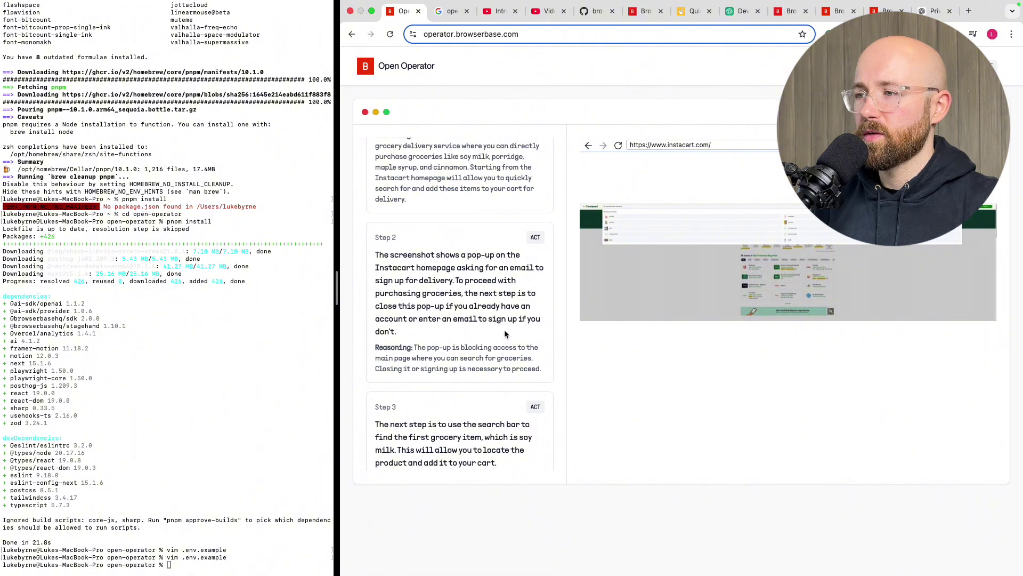
{"action": "scroll", "coordinate": [505, 334], "scroll_direction": "down", "scroll_amount": 2}
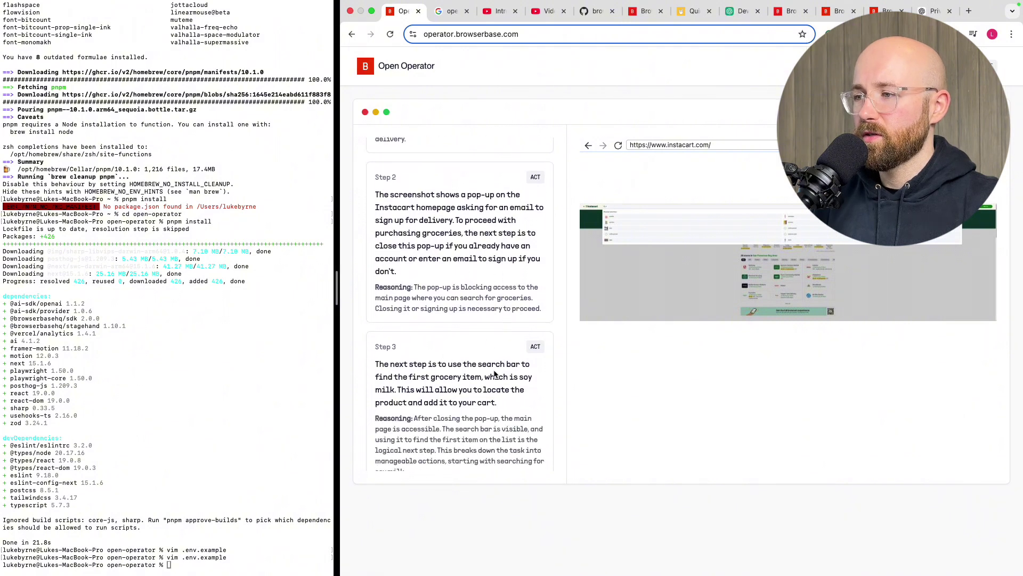
{"action": "scroll", "coordinate": [458, 381], "scroll_direction": "down", "scroll_amount": 1}
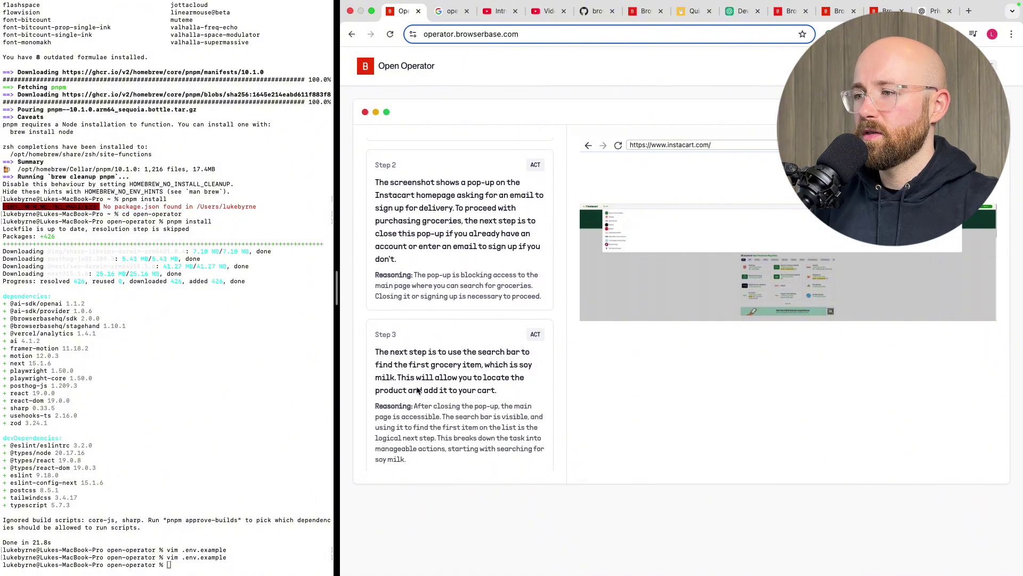
{"action": "scroll", "coordinate": [455, 387], "scroll_direction": "down", "scroll_amount": 2}
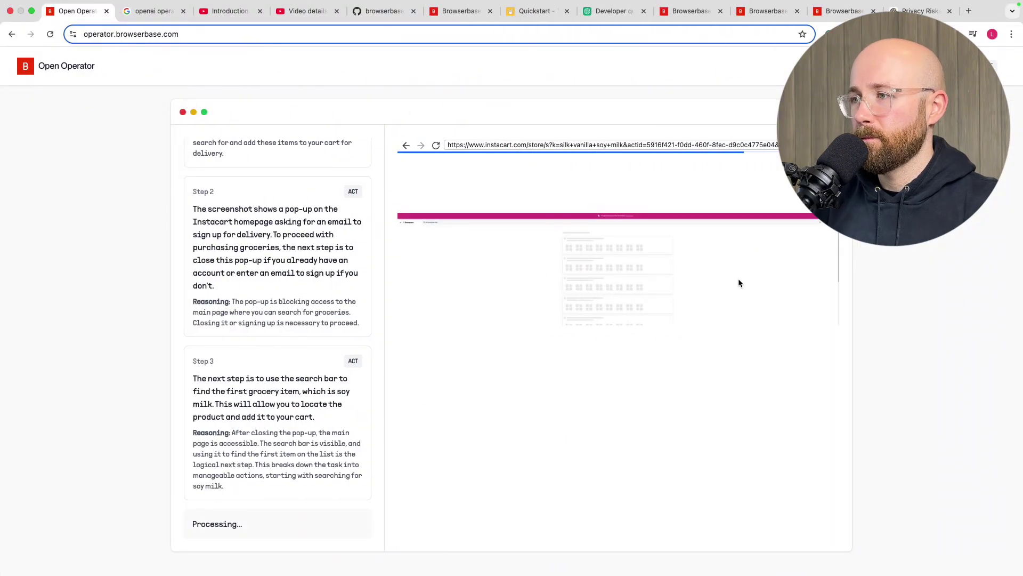
Zoom the Open Operator page in with Cmd+= to about 175%
{"action": "key", "text": "super+equal"}
{"action": "key", "text": "super+equal"}
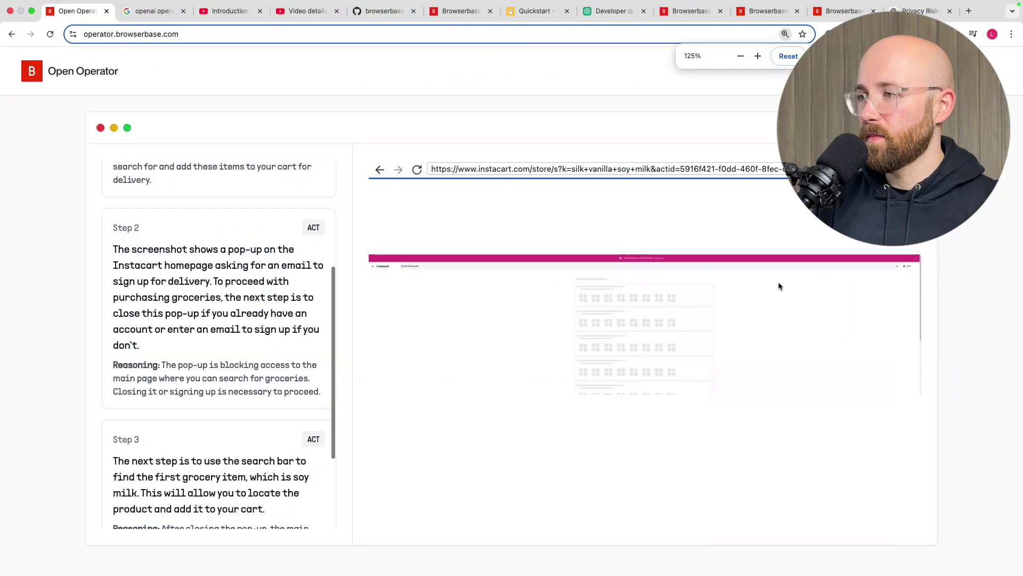
{"action": "key", "text": "super+equal"}
{"action": "key", "text": "super+equal"}
{"action": "key", "text": "super+minus"}
{"action": "key", "text": "super+equal"}
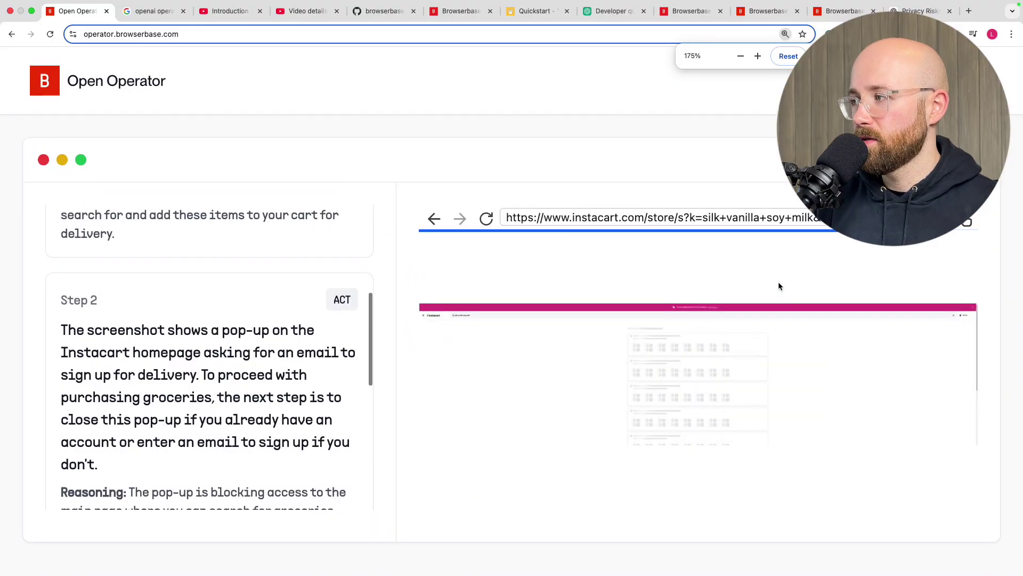
{"action": "key", "text": "super+minus"}
{"action": "key", "text": "super+equal"}
{"action": "key", "text": "super+minus"}
{"action": "key", "text": "super+equal"}
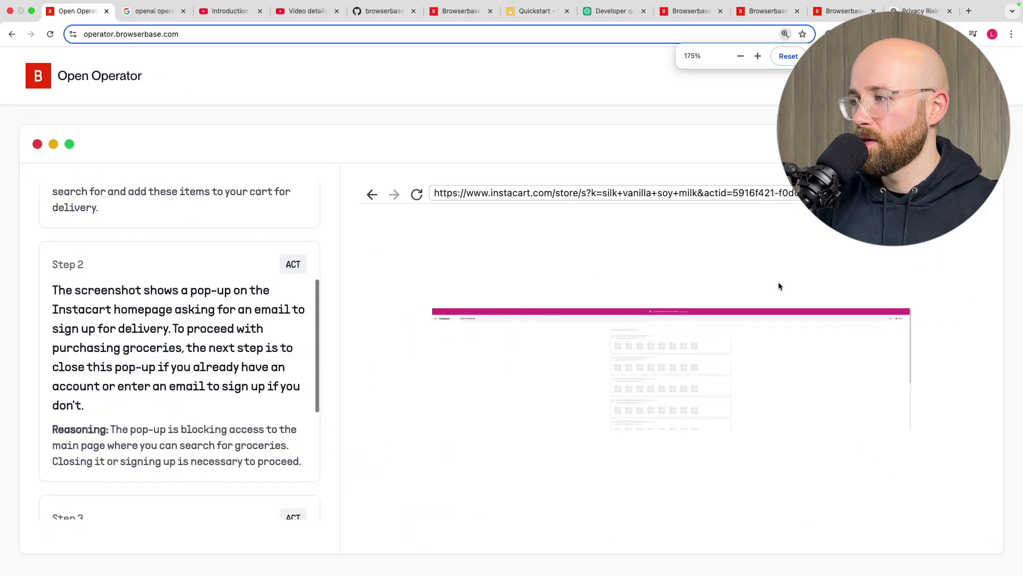
{"action": "key", "text": "super+equal"}
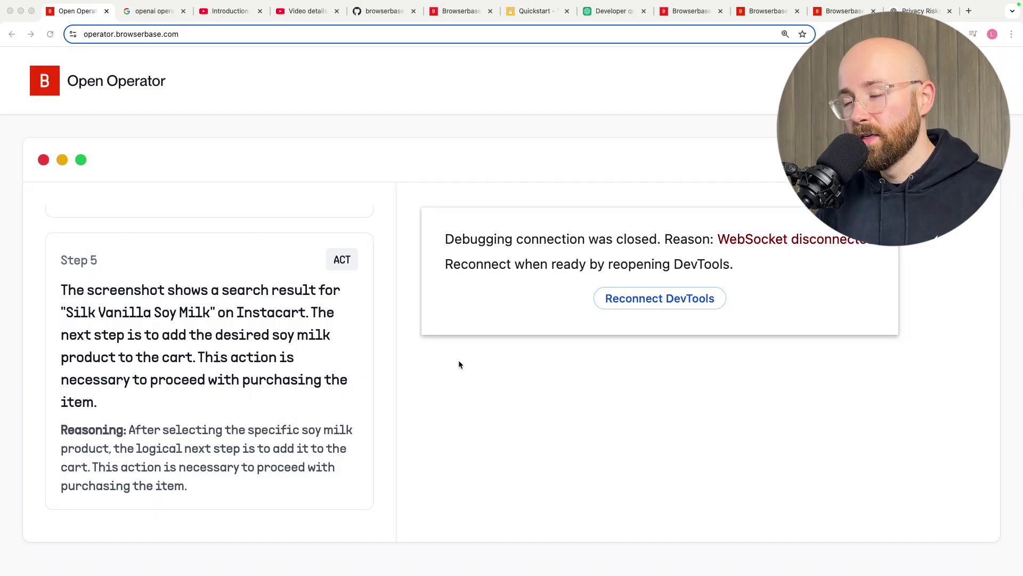
Inspect the page and view the Console errors, including the /api/agent 500 error
{"action": "left_click", "coordinate": [479, 243]}
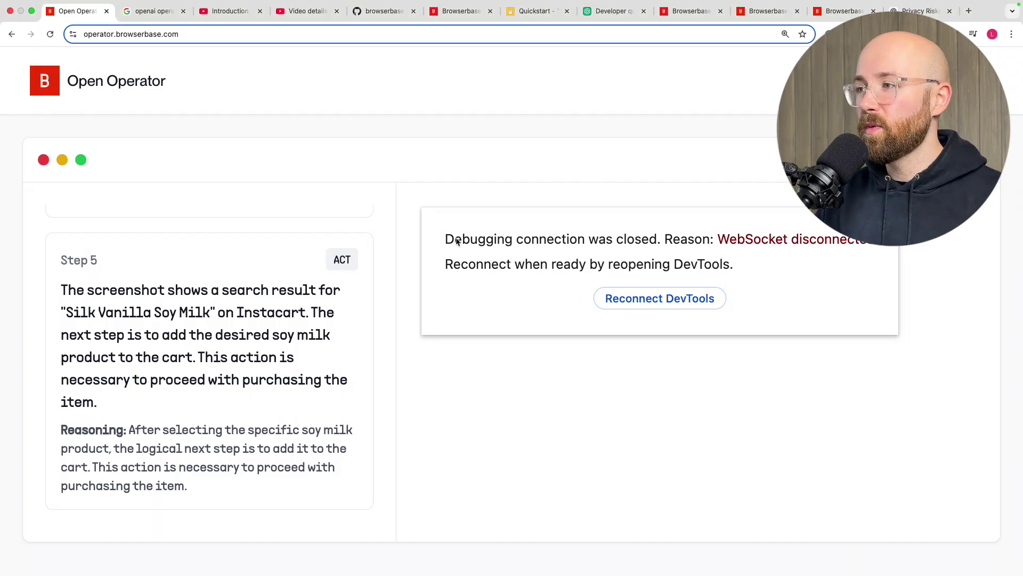
{"action": "left_click", "coordinate": [456, 239]}
{"action": "left_click", "coordinate": [652, 237]}
{"action": "left_click", "coordinate": [742, 239]}
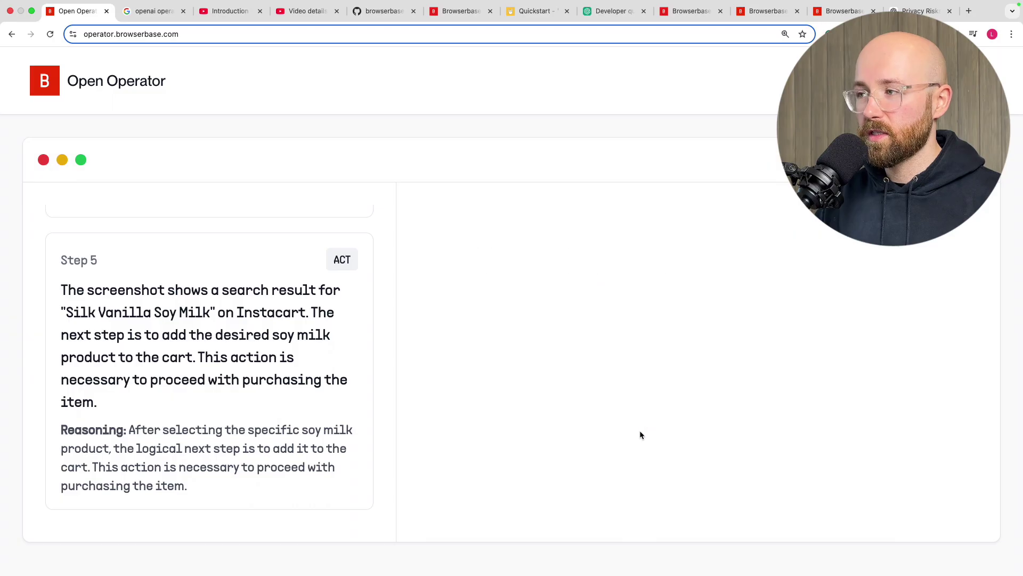
{"action": "right_click", "coordinate": [527, 156]}
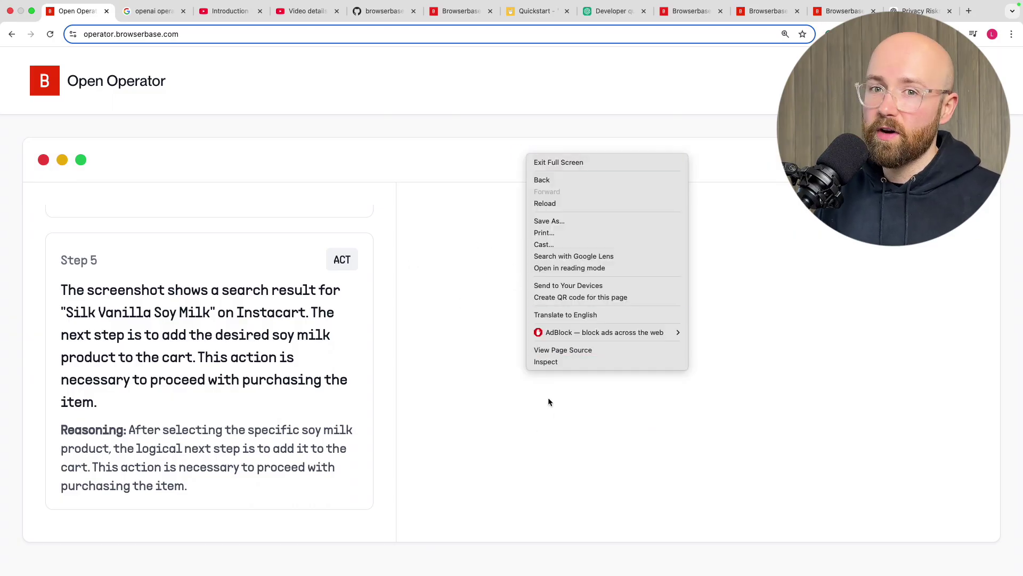
{"action": "left_click", "coordinate": [586, 360]}
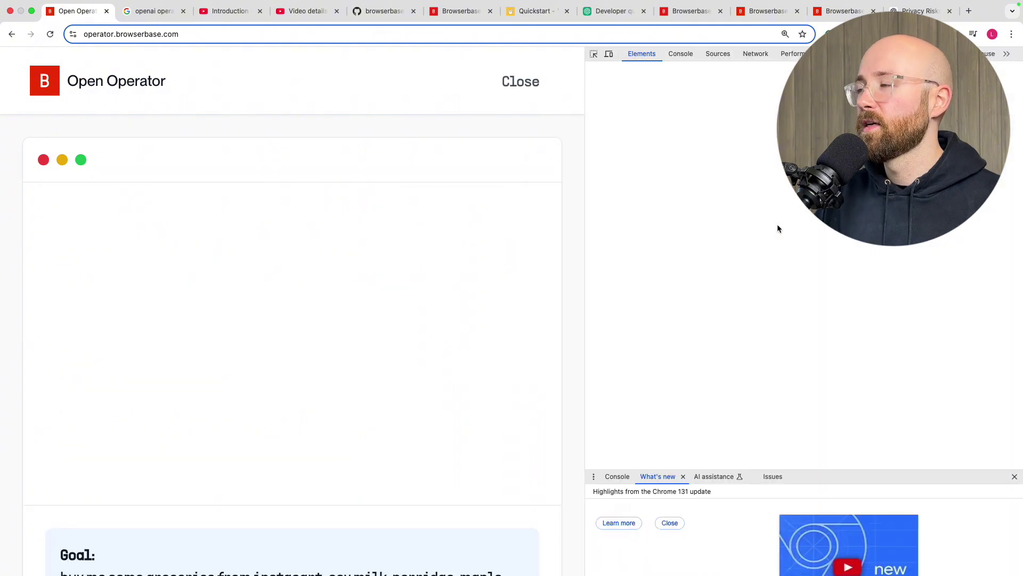
{"action": "left_click", "coordinate": [681, 54]}
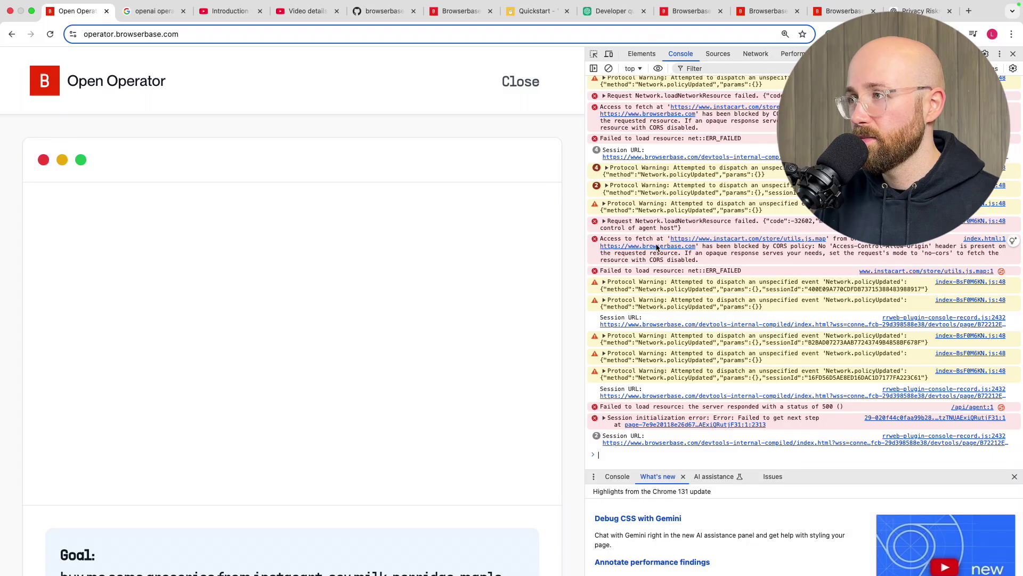
Reset the page zoom to 100% and close DevTools
{"action": "left_click", "coordinate": [1011, 34]}
{"action": "left_click", "coordinate": [935, 248]}
{"action": "left_click", "coordinate": [935, 248]}
{"action": "left_click", "coordinate": [935, 248]}
{"action": "left_click", "coordinate": [935, 248]}
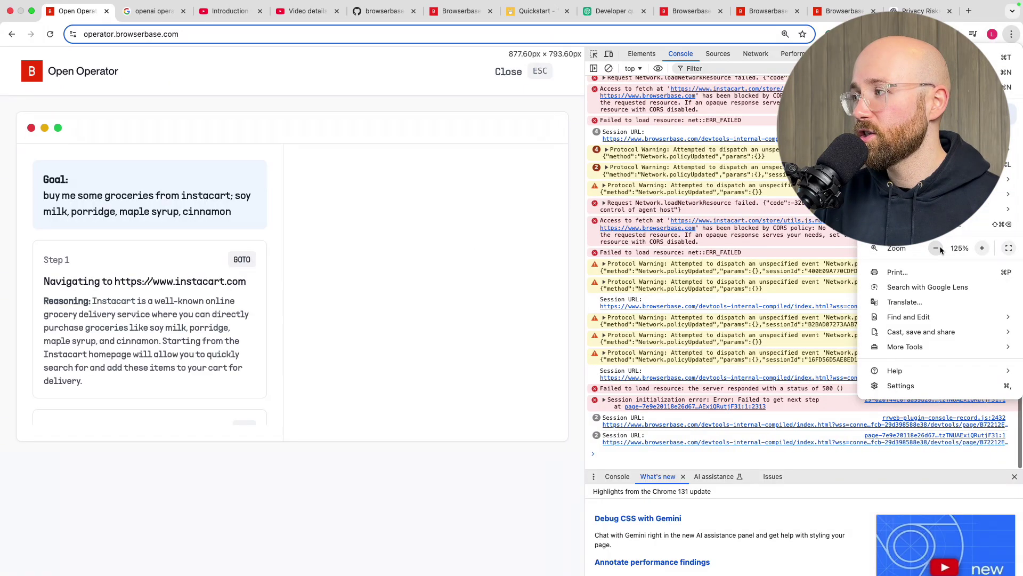
{"action": "key", "text": "Escape"}
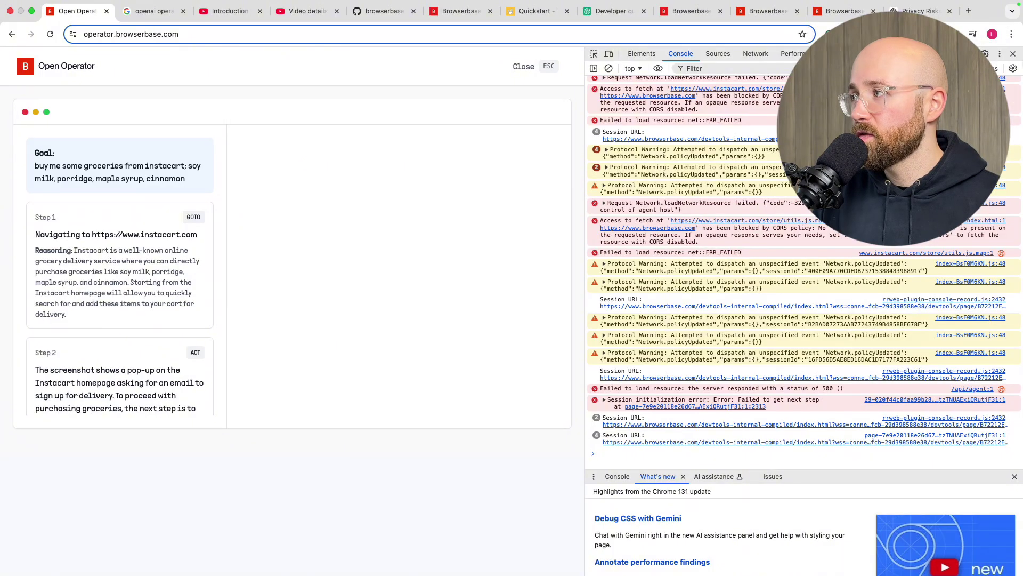
{"action": "left_click", "coordinate": [1014, 53]}
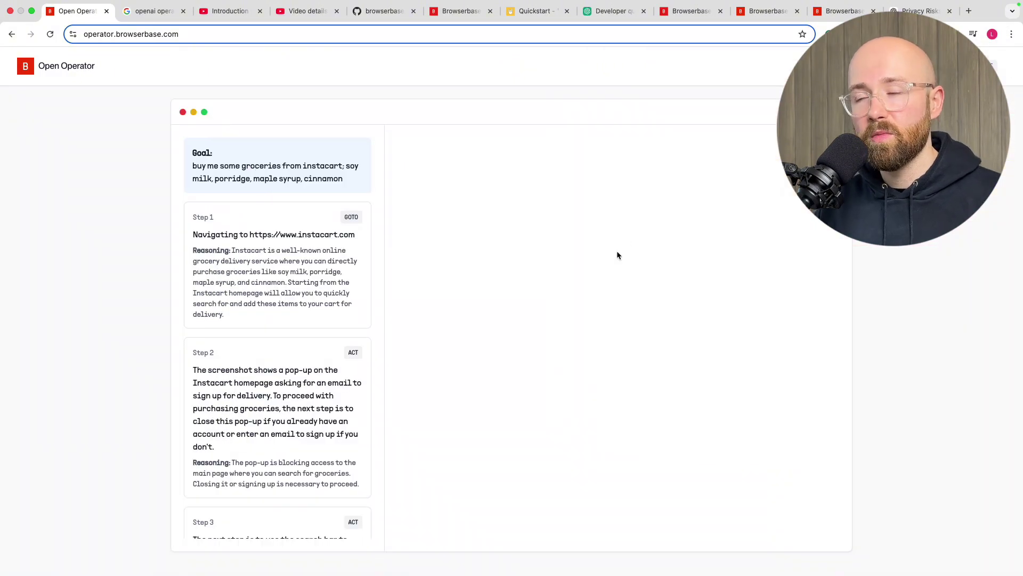
{"action": "scroll", "coordinate": [277, 373], "scroll_direction": "down", "scroll_amount": 10}
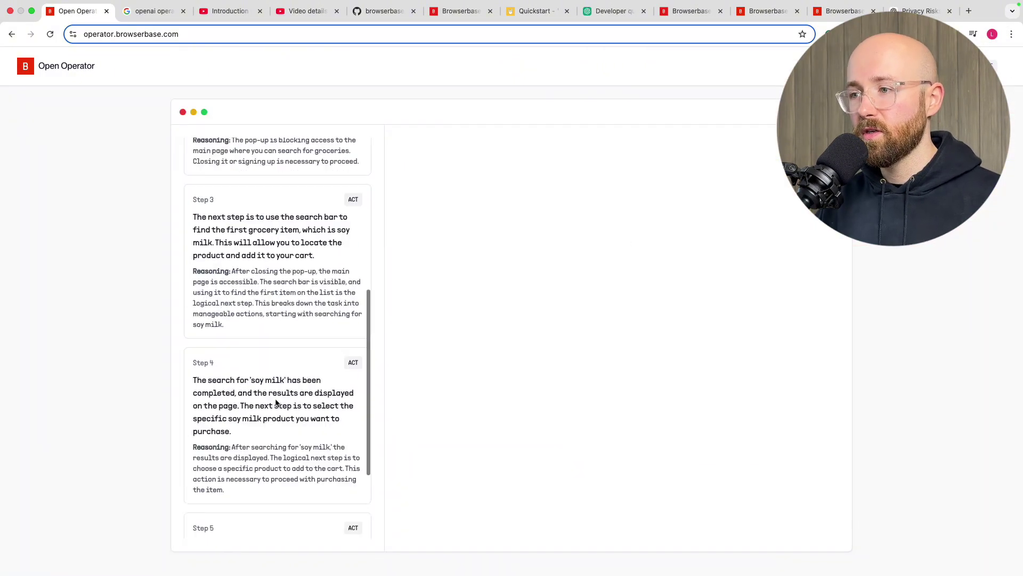
{"action": "left_click_drag", "start_coordinate": [288, 517], "coordinate": [197, 338]}
{"action": "left_click", "coordinate": [101, 395]}
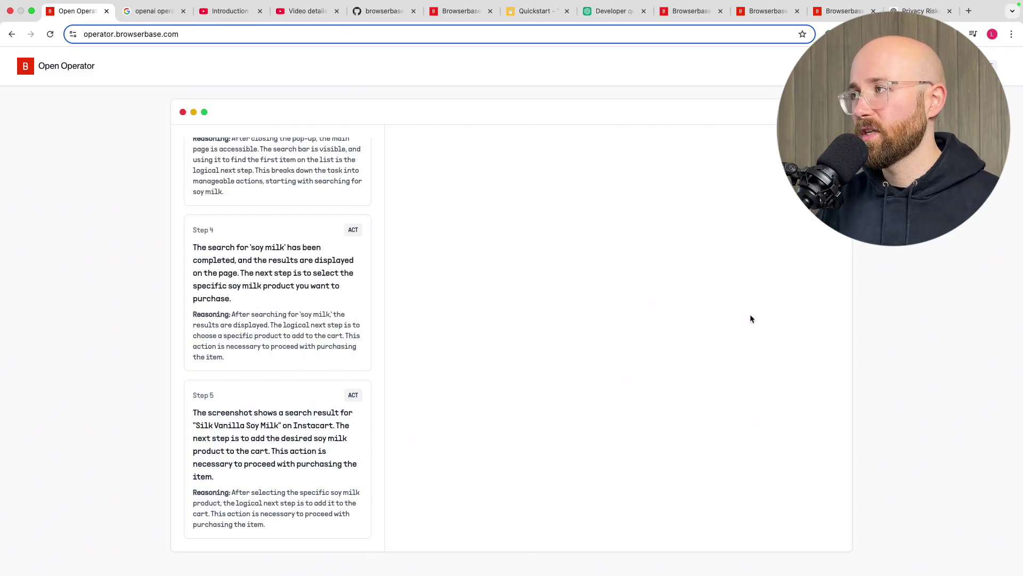